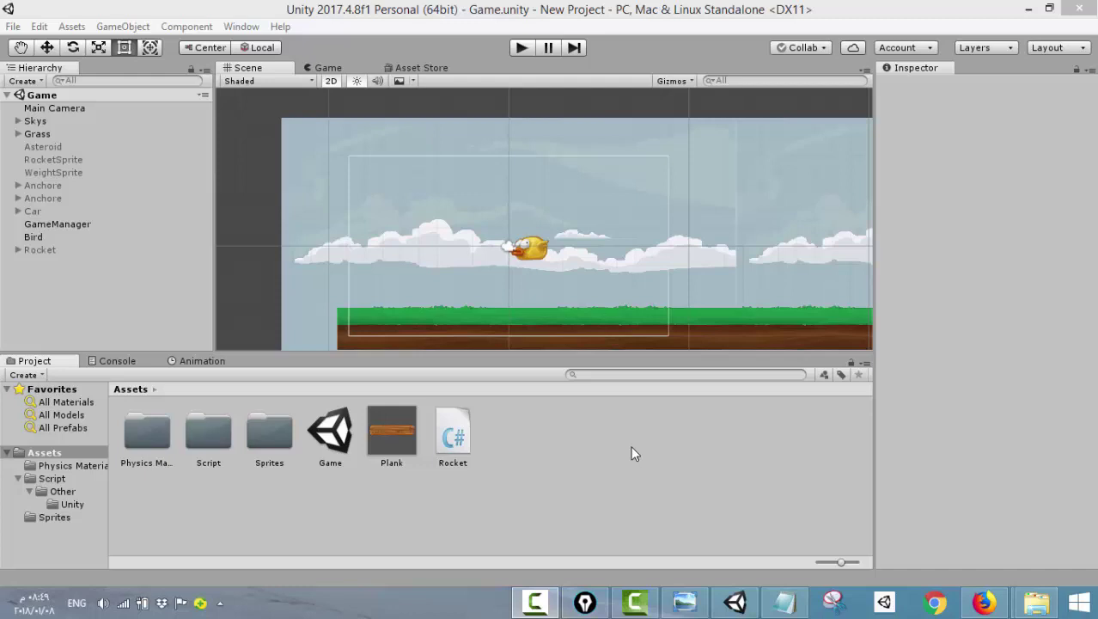
# - Create a new scene and save it in the Assets folder as LineRenderer
pyautogui.click(567, 14)
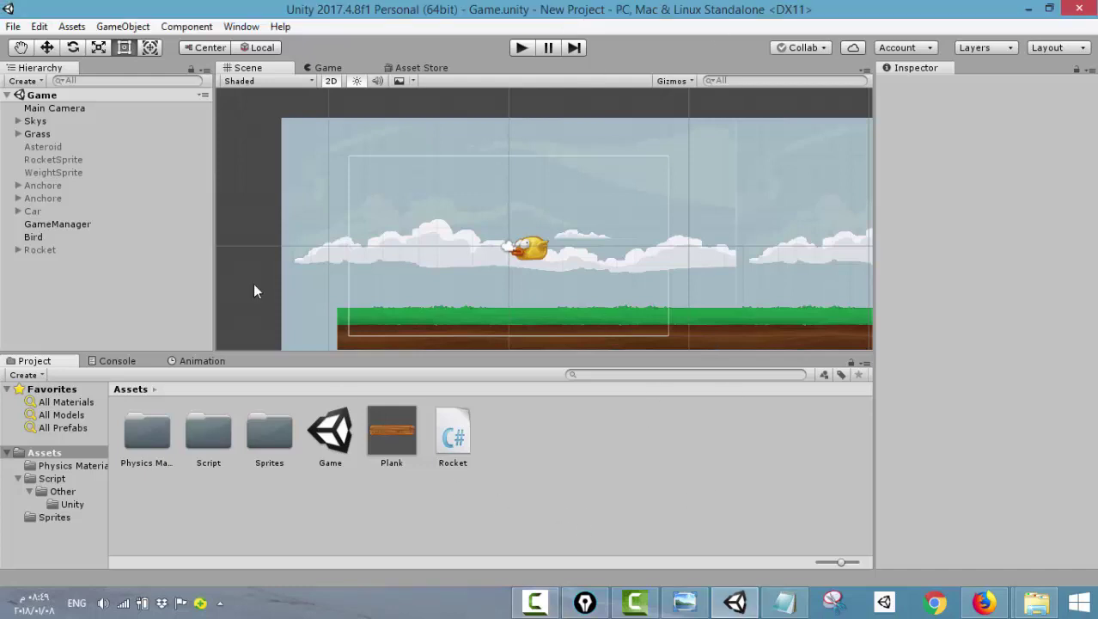
pyautogui.click(13, 26)
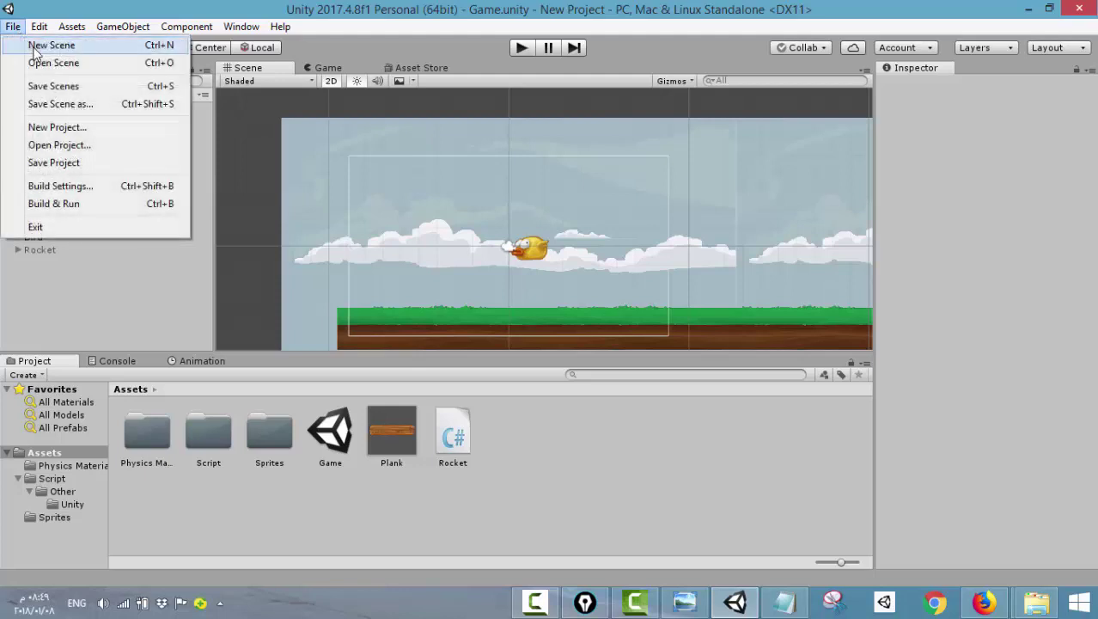
pyautogui.click(49, 45)
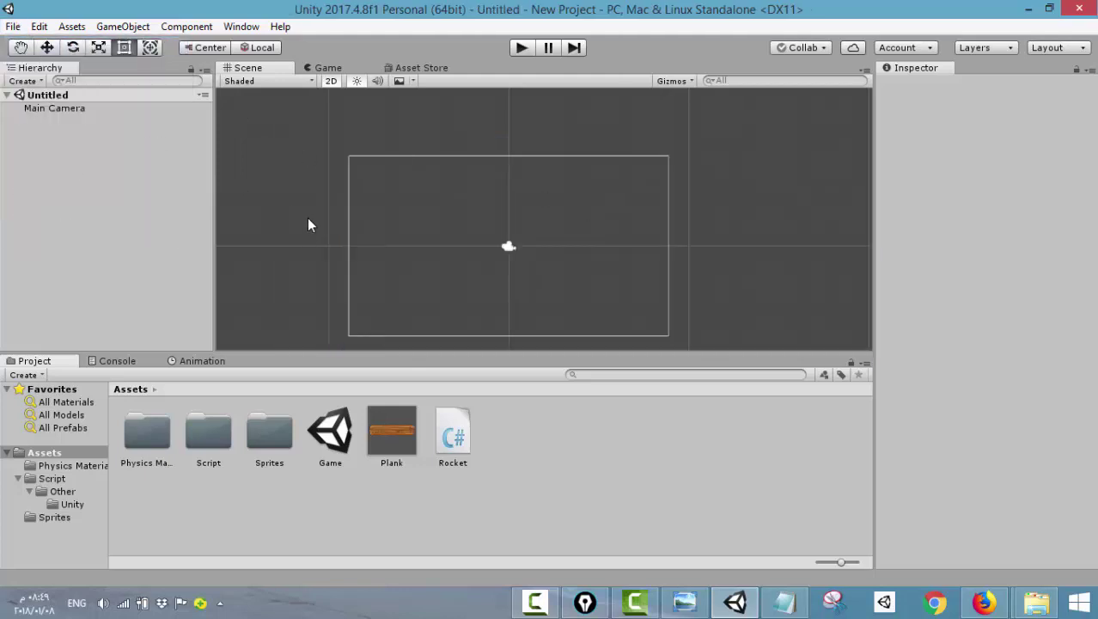
pyautogui.hotkey('ctrl', 's')
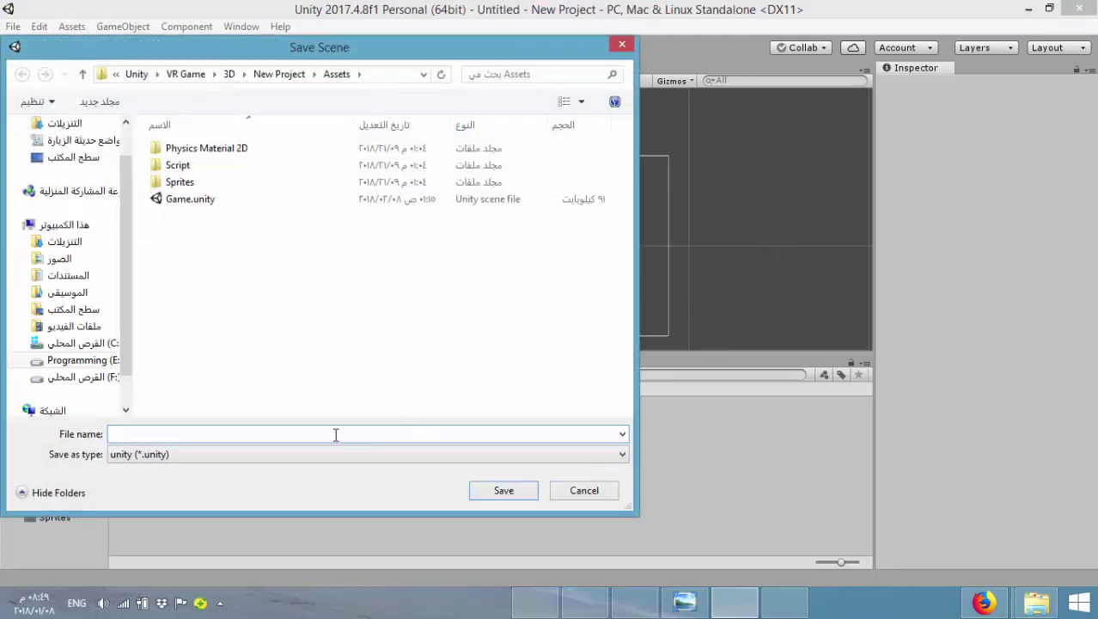
pyautogui.write('LineRende')
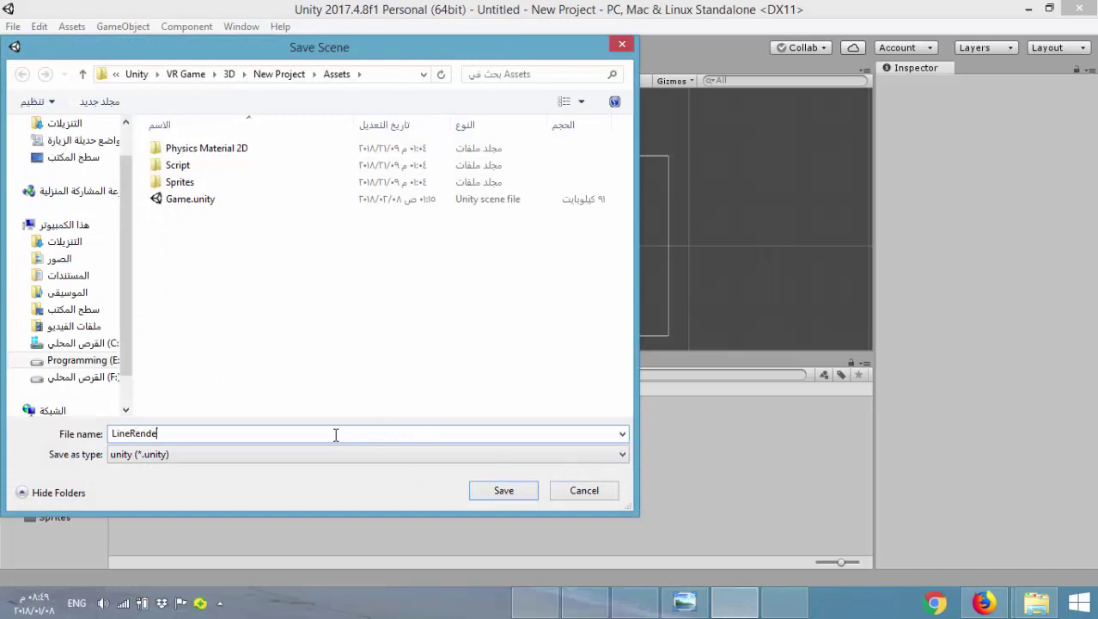
pyautogui.write('rer')
pyautogui.press('Return')
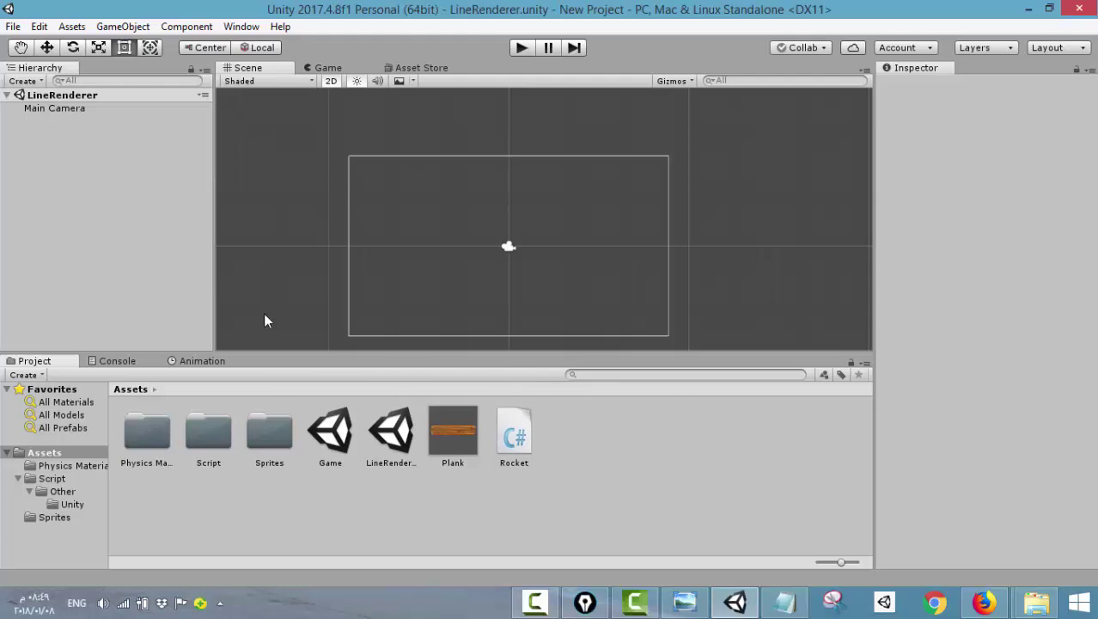
# - Create an empty game object in the scene and reset its transform
pyautogui.rightClick(63, 146)
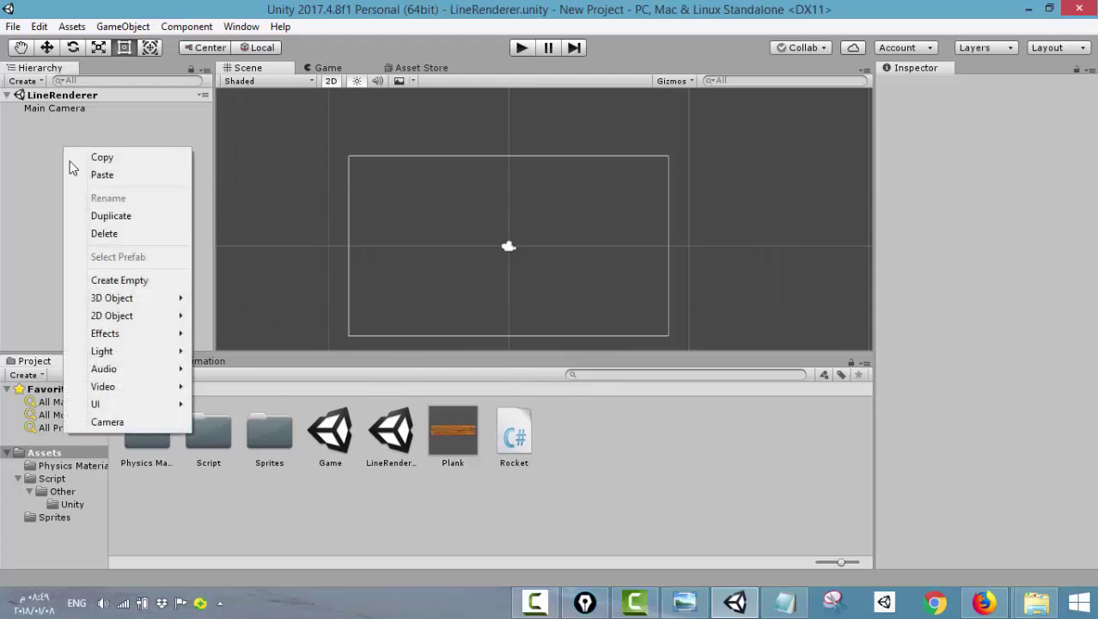
pyautogui.click(109, 289)
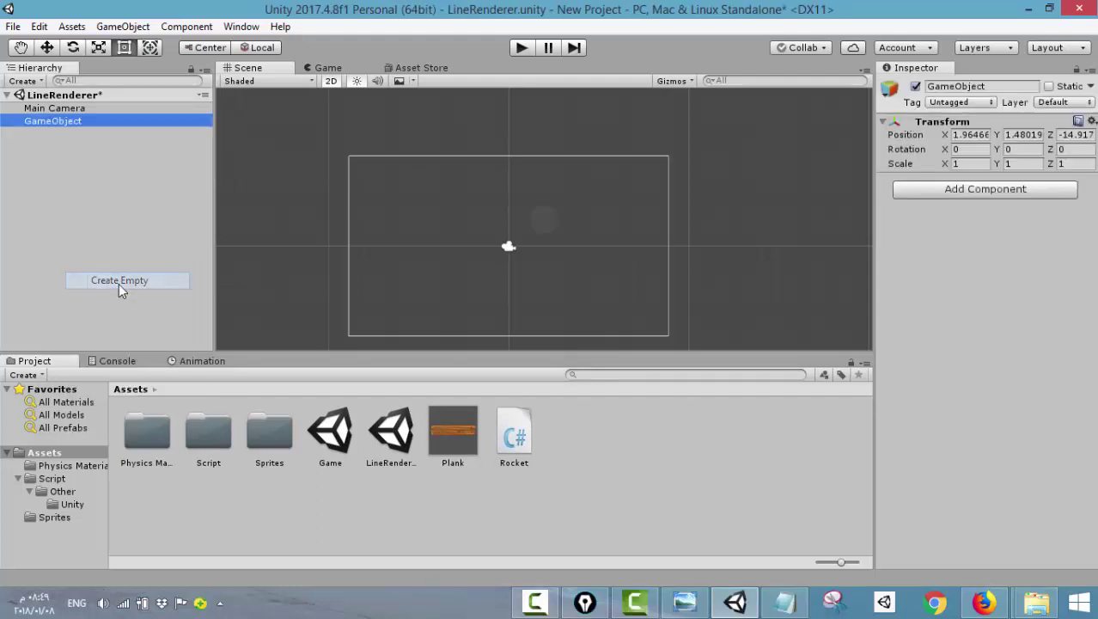
pyautogui.click(1091, 123)
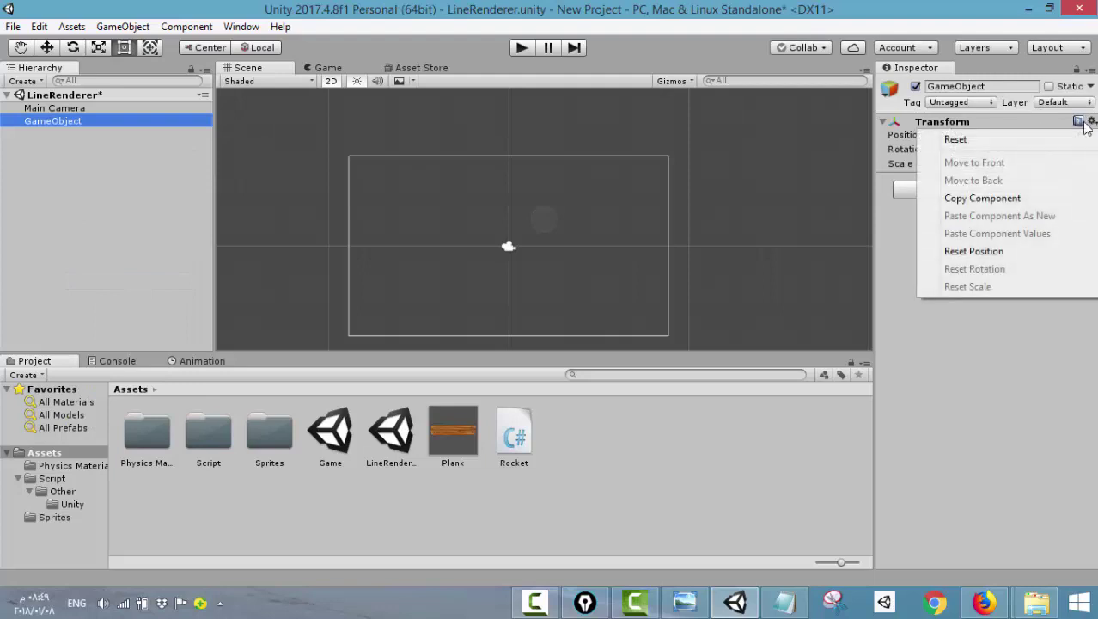
pyautogui.click(950, 140)
pyautogui.scroll(2, 502, 240)
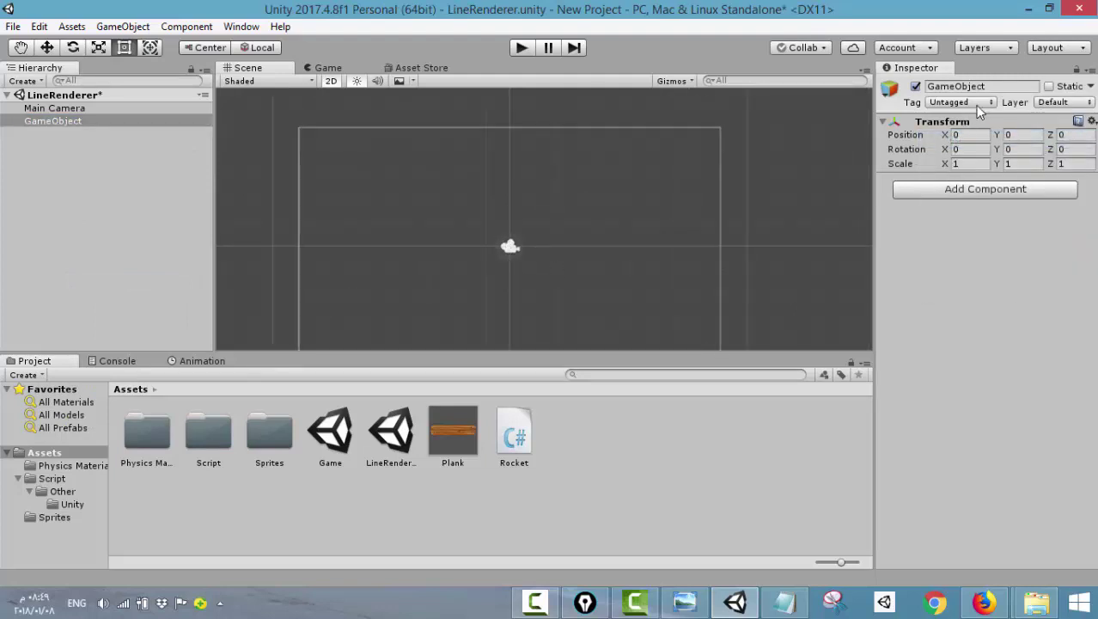
# - Rename the empty game object as LineRederer
pyautogui.click(1001, 90)
pyautogui.write('Li')
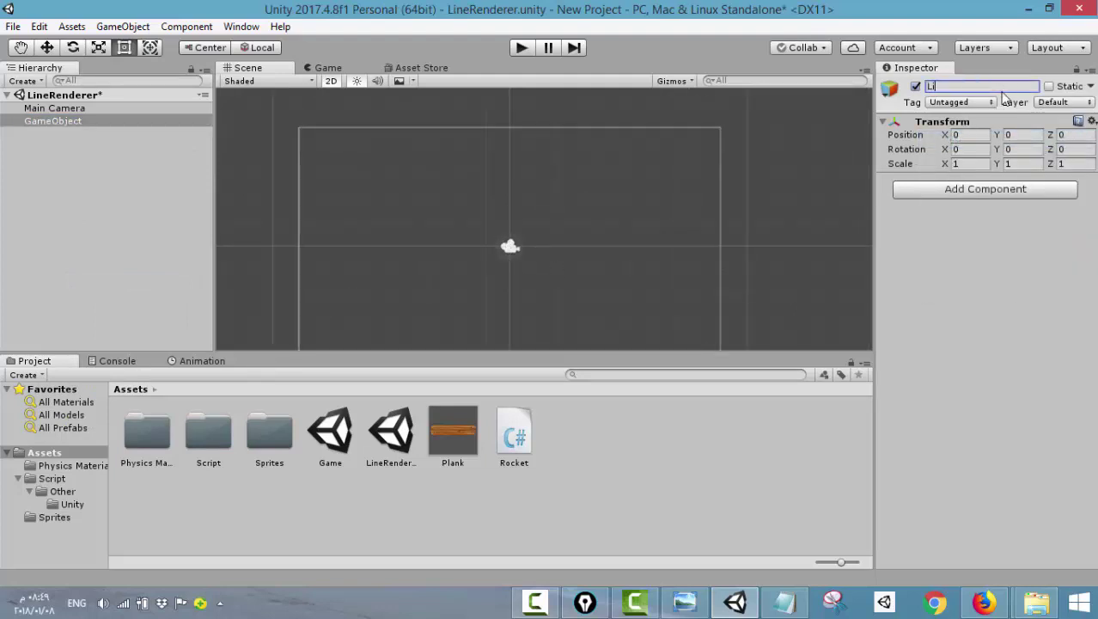
pyautogui.write('nerR')
pyautogui.press('BackSpace')
pyautogui.press('BackSpace')
pyautogui.press('Return')
# - Add a Line Renderer component to the LineRederer object
pyautogui.click(980, 191)
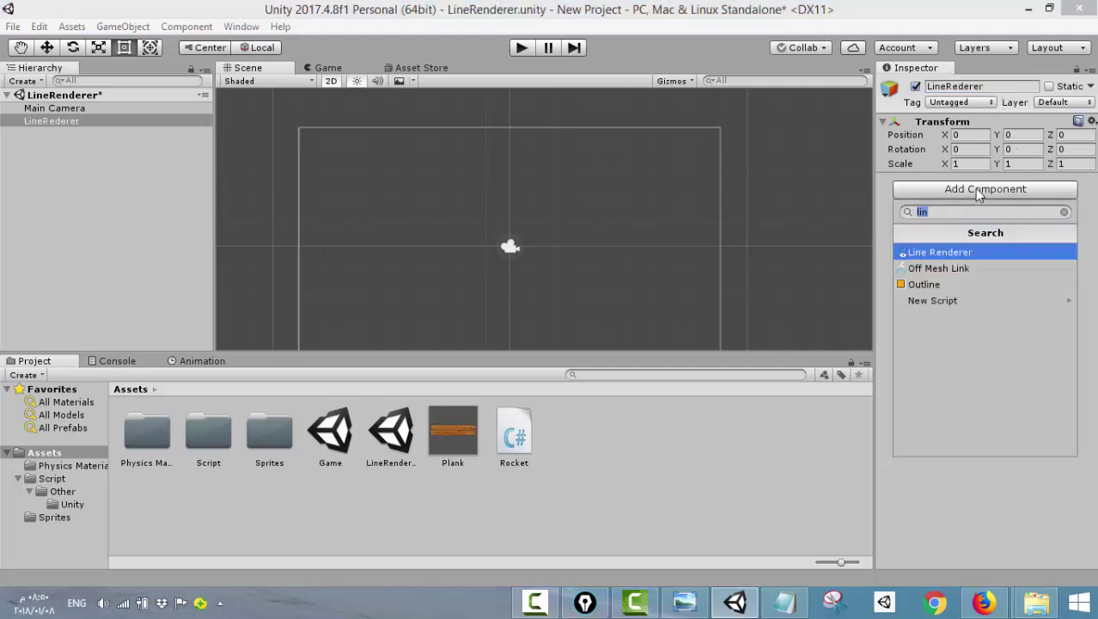
pyautogui.write('liner')
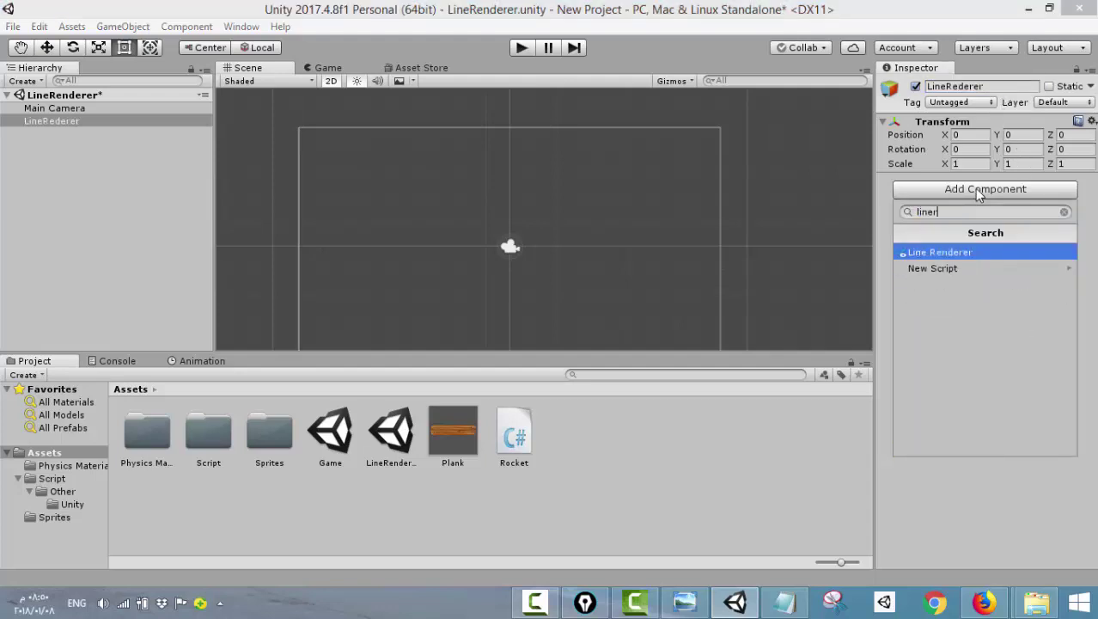
pyautogui.press('Return')
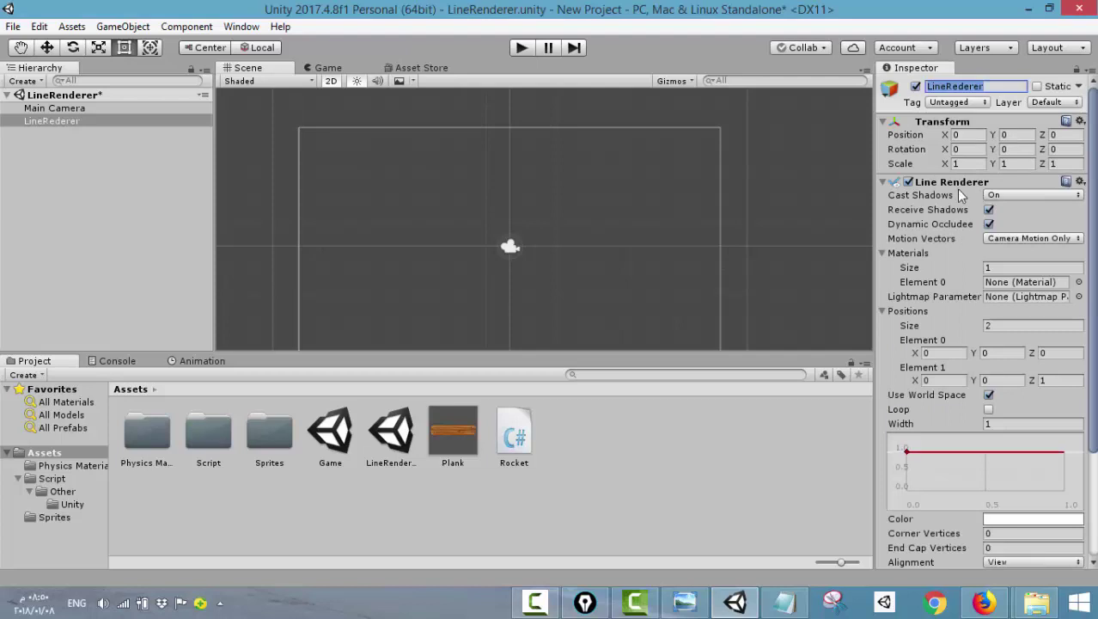
pyautogui.scroll(-4, 957, 340)
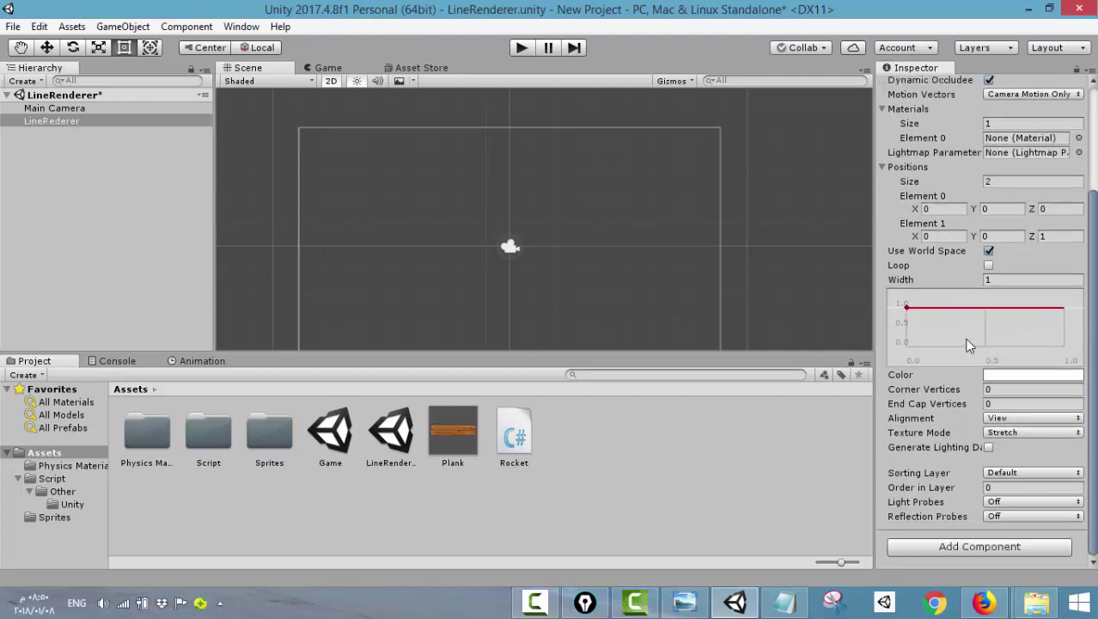
pyautogui.scroll(4, 962, 409)
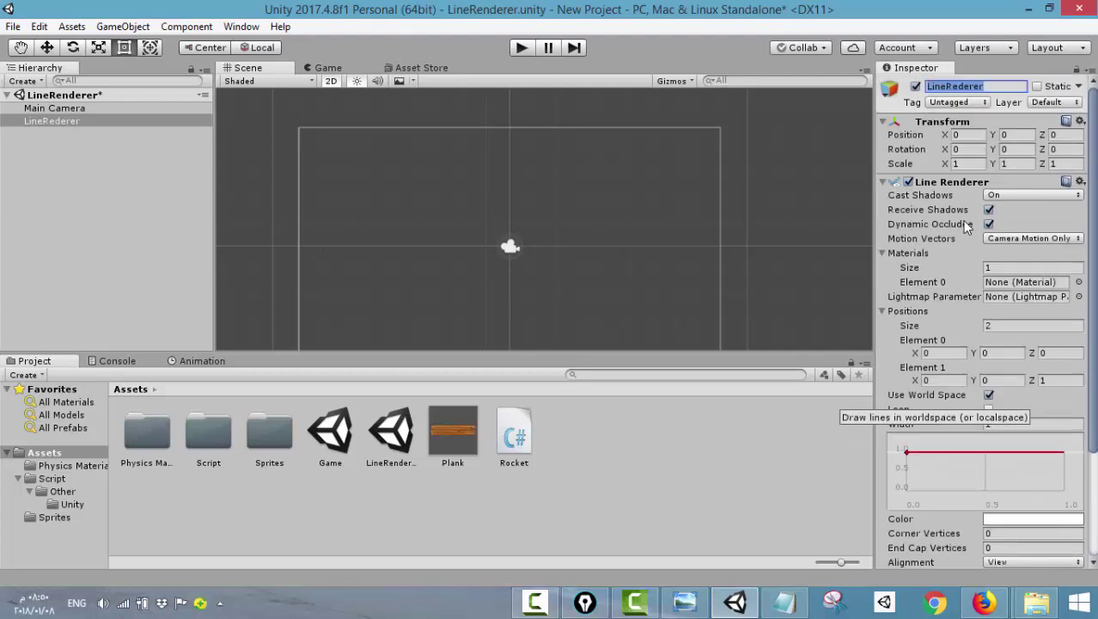
pyautogui.scroll(-2, 587, 252)
pyautogui.moveTo(593, 248); pyautogui.dragTo(597, 240, button='middle')
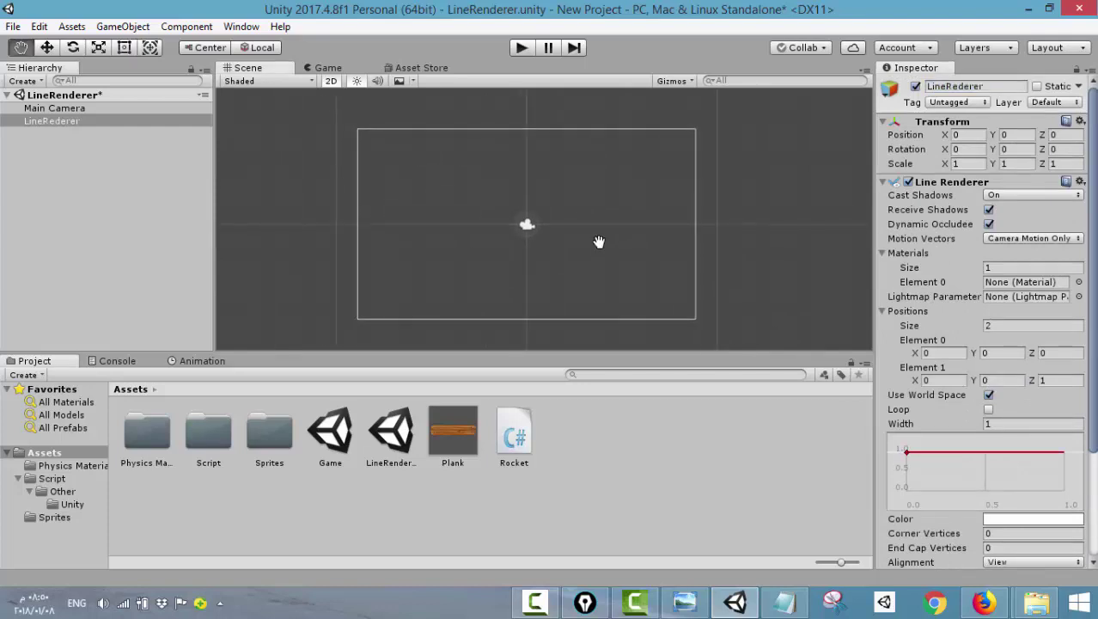
pyautogui.scroll(1, 547, 263)
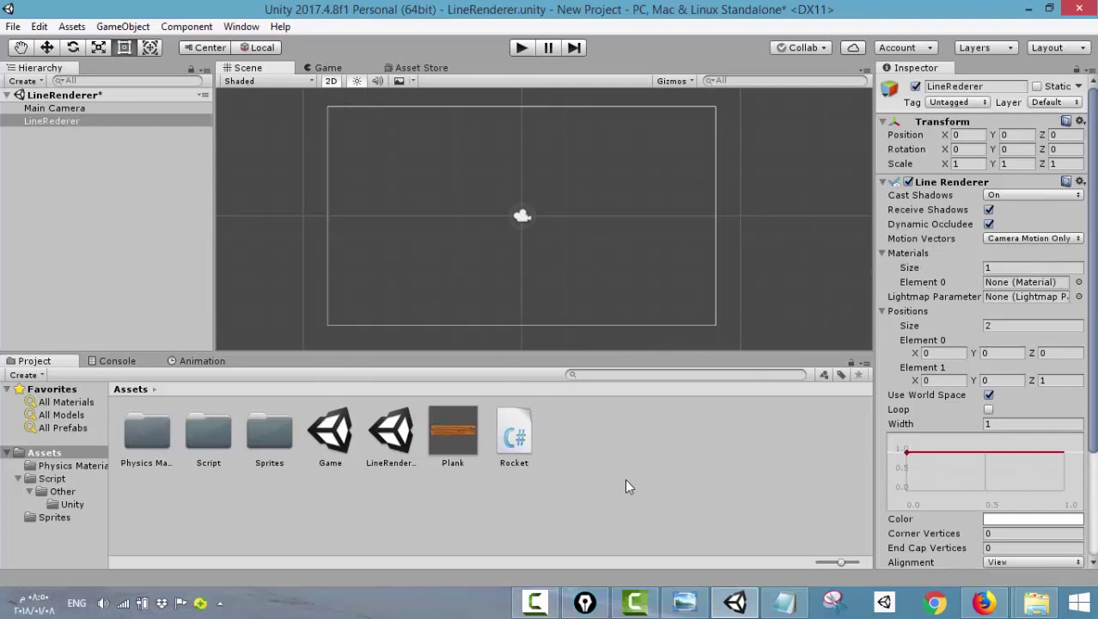
# - Create a new material in the Assets folder and name it LinerRendererMaterial
pyautogui.rightClick(584, 474)
pyautogui.moveTo(625, 158)
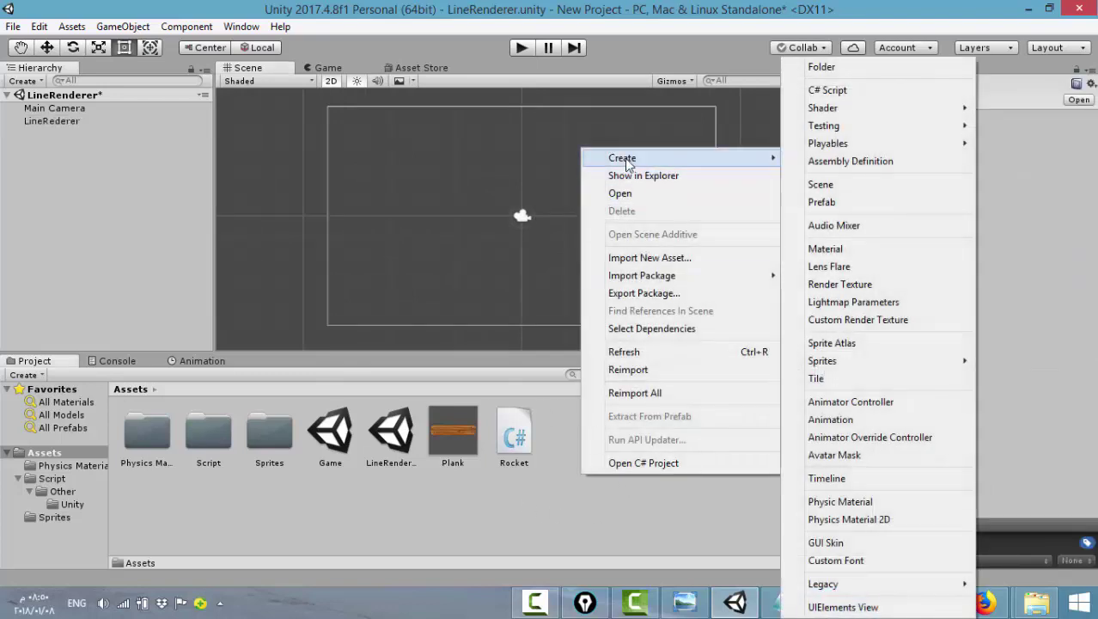
pyautogui.click(830, 257)
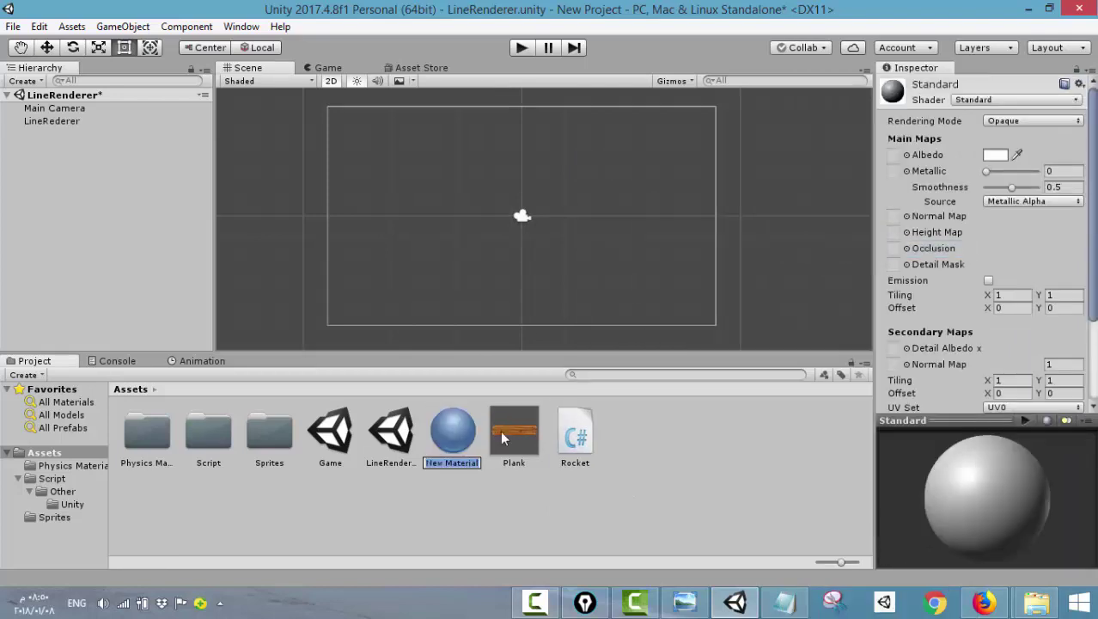
pyautogui.write('Liner')
pyautogui.write('R')
pyautogui.write('end')
pyautogui.write('ererMat')
pyautogui.write('erial')
pyautogui.press('Return')
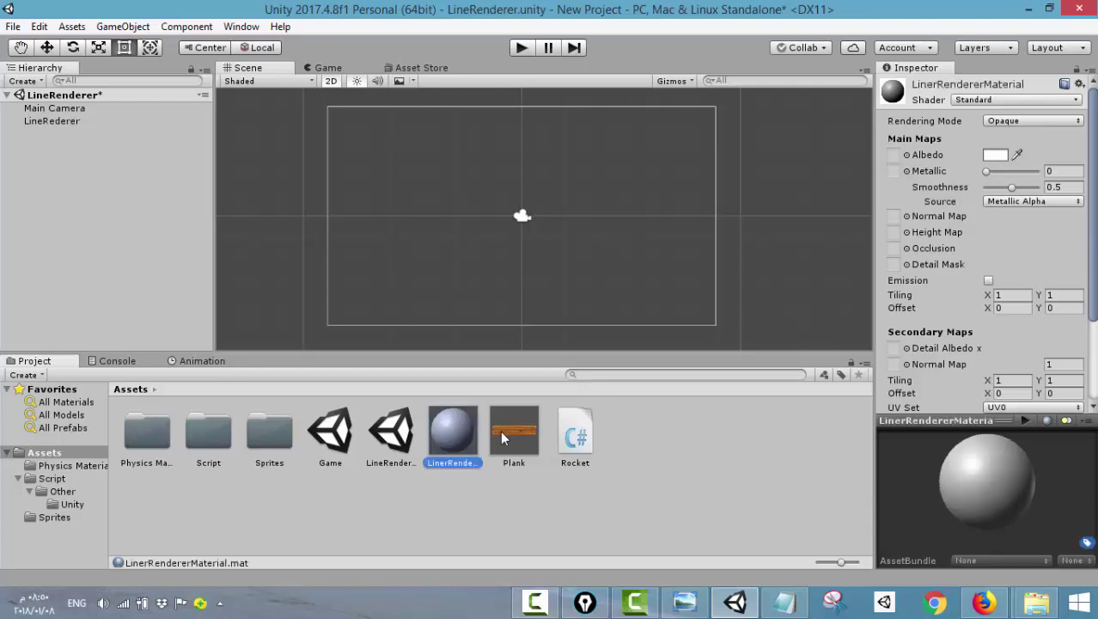
# - Set LinerRendererMaterial's albedo colour to red (FF0000) and assign it as the material Element 0 of LineRederer's Line Renderer
pyautogui.click(996, 155)
pyautogui.moveTo(928, 325); pyautogui.dragTo(955, 297)
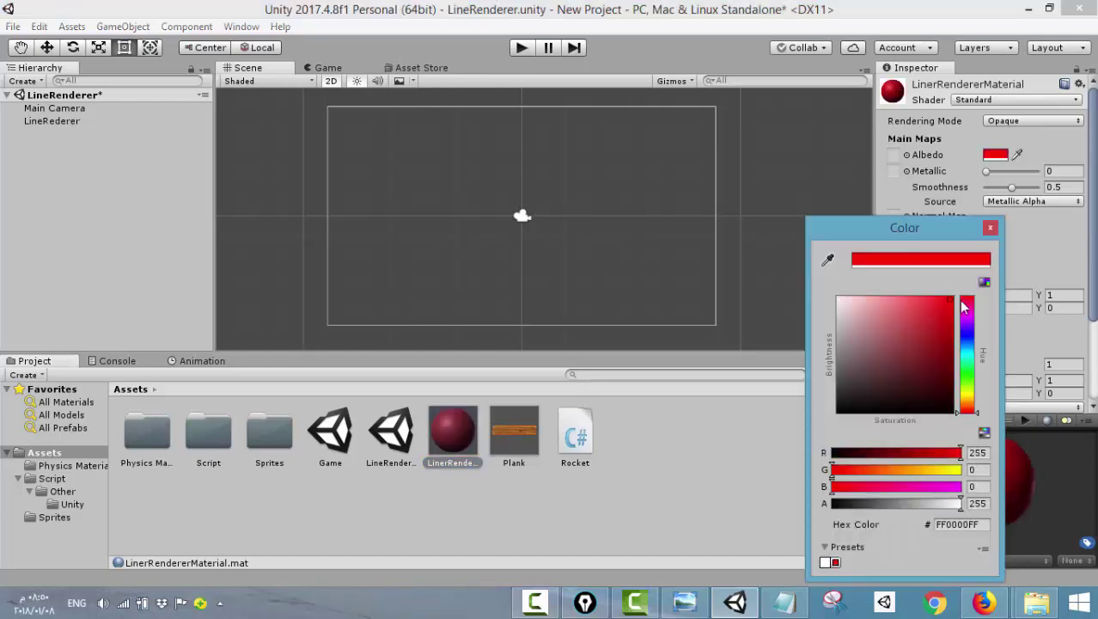
pyautogui.click(990, 227)
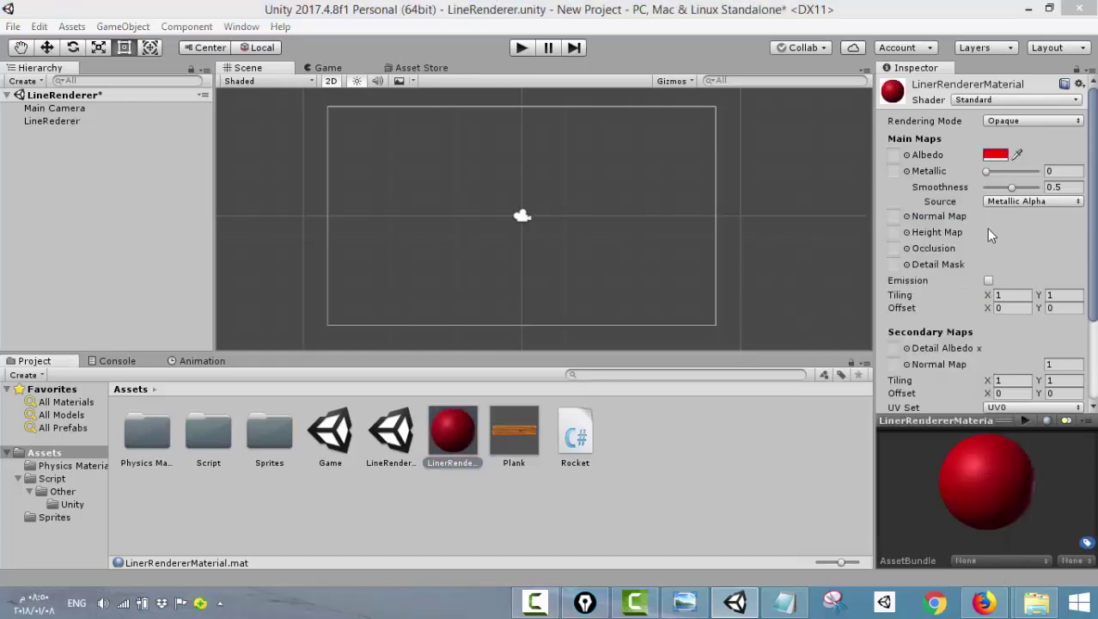
pyautogui.click(71, 122)
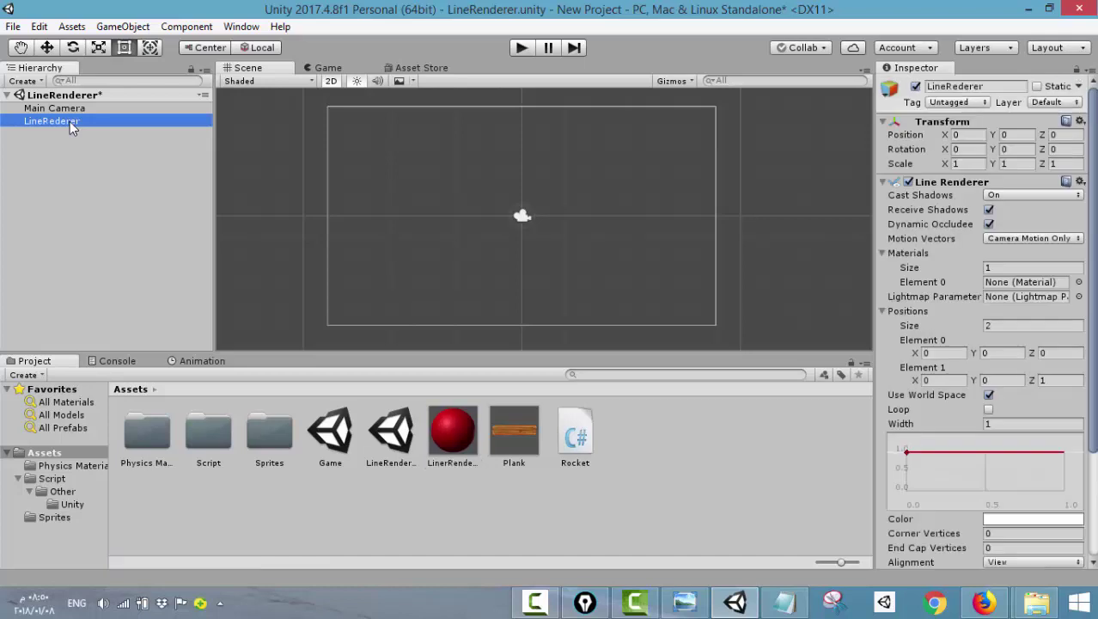
pyautogui.moveTo(451, 428); pyautogui.dragTo(1001, 292)
# - Try a Materials size of 3 on the Line Renderer and set it back to 1
pyautogui.click(991, 273)
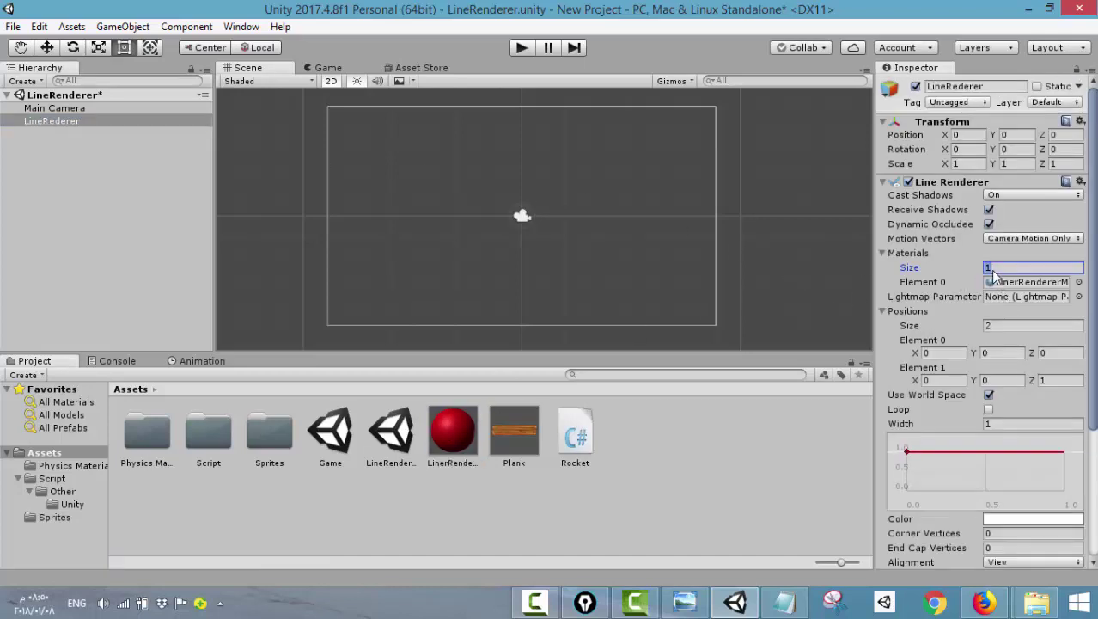
pyautogui.press('Return')
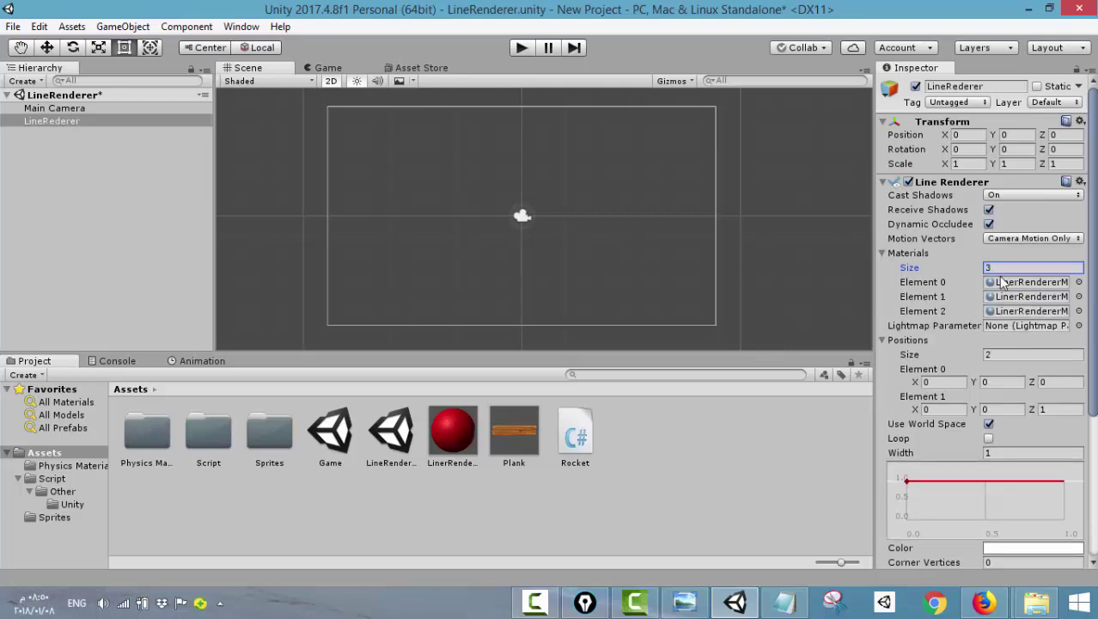
pyautogui.click(1001, 283)
pyautogui.click(1001, 272)
pyautogui.write('1')
pyautogui.press('Return')
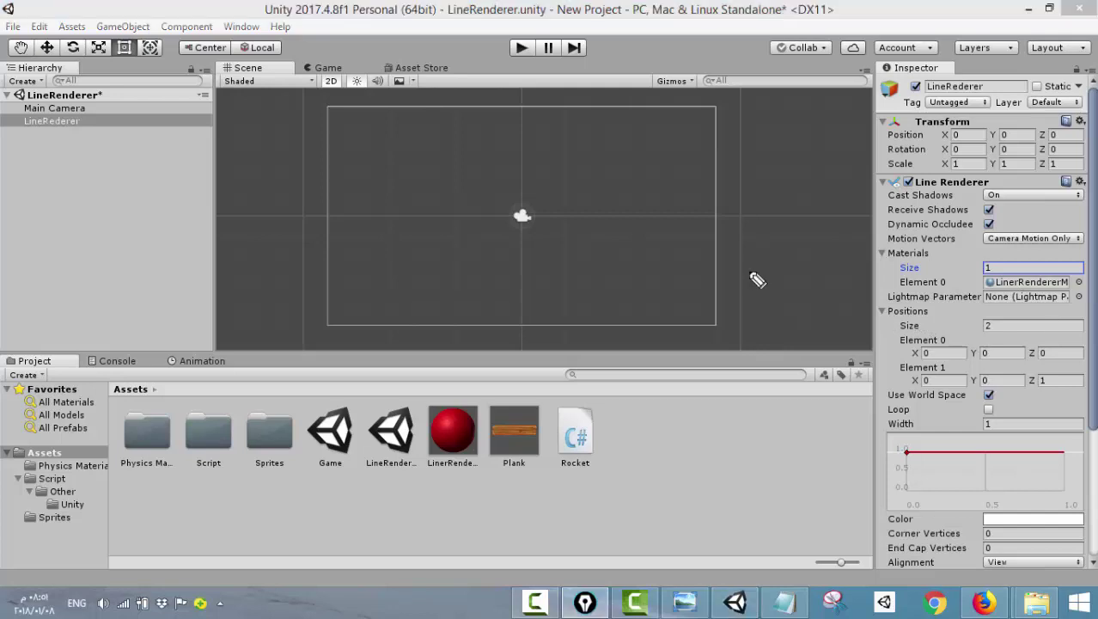
pyautogui.click(388, 201)
pyautogui.moveTo(409, 204)
pyautogui.mouseDown()
pyautogui.moveTo(595, 200)
pyautogui.moveTo(570, 322)
pyautogui.moveTo(409, 311)
pyautogui.mouseUp()
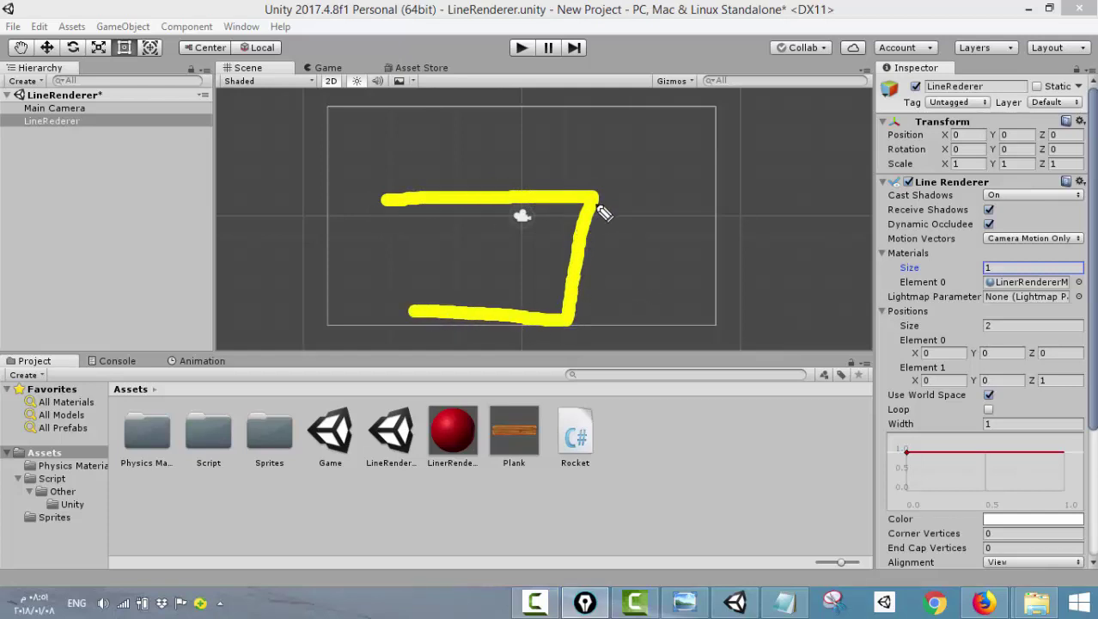
pyautogui.moveTo(391, 164)
pyautogui.mouseDown()
pyautogui.moveTo(364, 205)
pyautogui.moveTo(408, 224)
pyautogui.moveTo(412, 179)
pyautogui.moveTo(373, 172)
pyautogui.mouseUp()
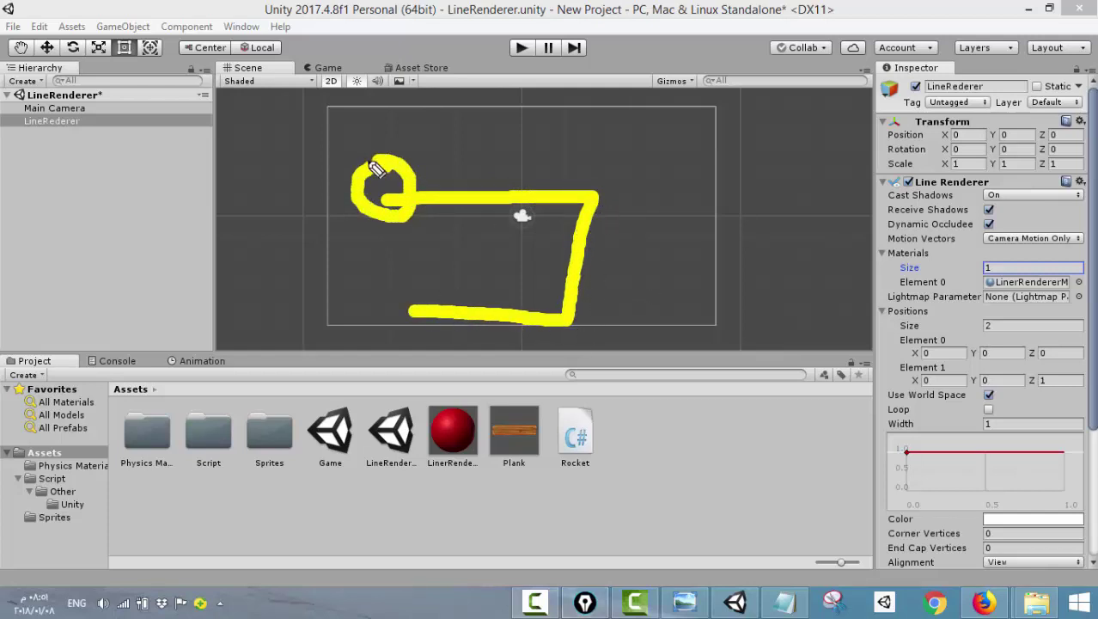
pyautogui.moveTo(424, 139)
pyautogui.mouseDown()
pyautogui.moveTo(436, 167)
pyautogui.moveTo(422, 123)
pyautogui.moveTo(447, 163)
pyautogui.mouseUp()
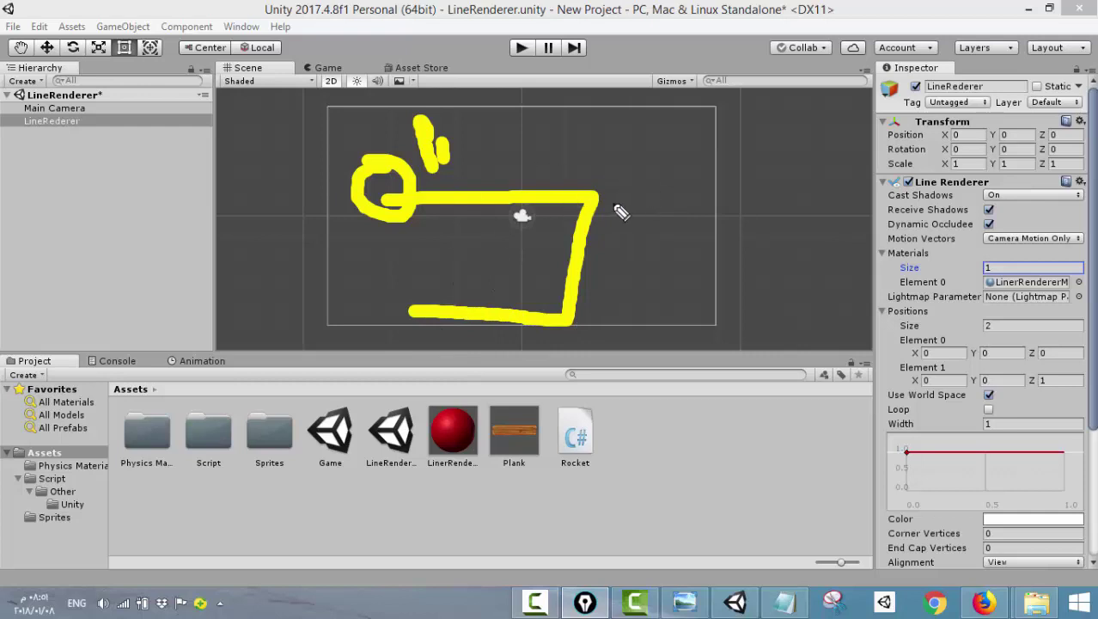
pyautogui.moveTo(628, 198)
pyautogui.mouseDown()
pyautogui.moveTo(577, 209)
pyautogui.moveTo(613, 224)
pyautogui.moveTo(619, 181)
pyautogui.moveTo(586, 317)
pyautogui.moveTo(568, 313)
pyautogui.moveTo(557, 346)
pyautogui.moveTo(594, 338)
pyautogui.moveTo(424, 299)
pyautogui.moveTo(398, 307)
pyautogui.moveTo(427, 333)
pyautogui.moveTo(416, 297)
pyautogui.mouseUp()
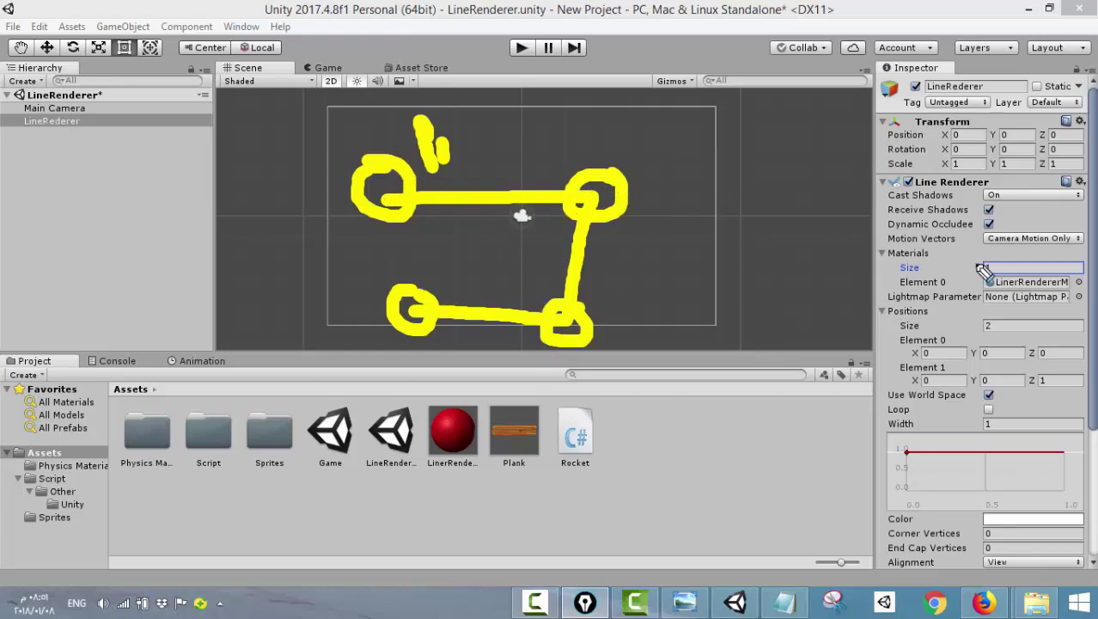
pyautogui.click(756, 272)
pyautogui.moveTo(754, 270); pyautogui.dragTo(865, 313)
pyautogui.moveTo(821, 280); pyautogui.dragTo(866, 311)
pyautogui.moveTo(866, 313); pyautogui.dragTo(827, 321)
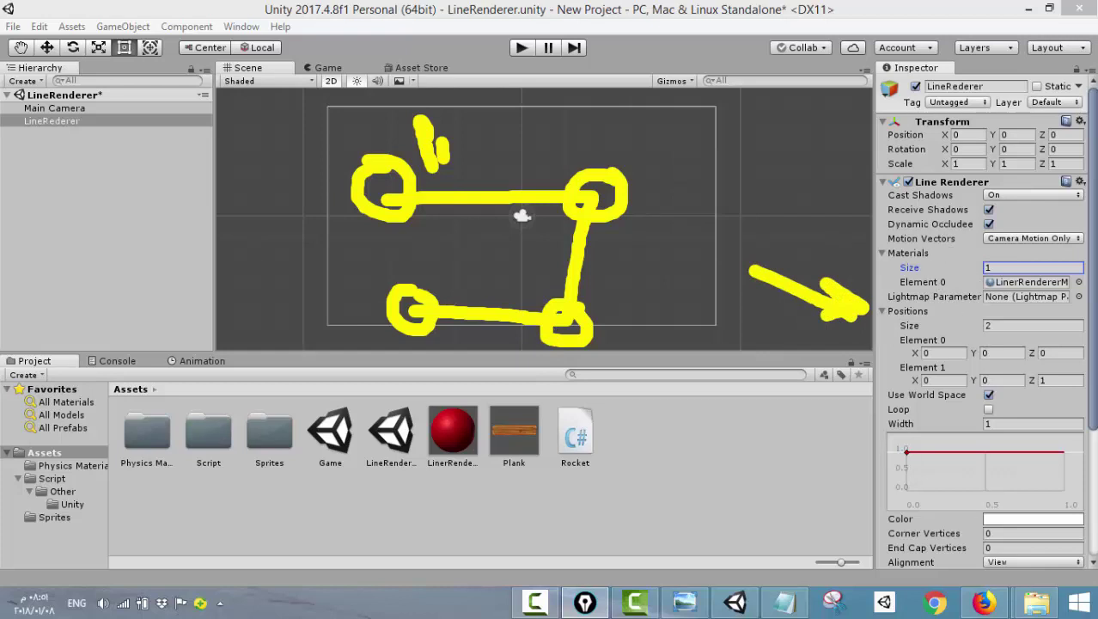
pyautogui.press('Escape')
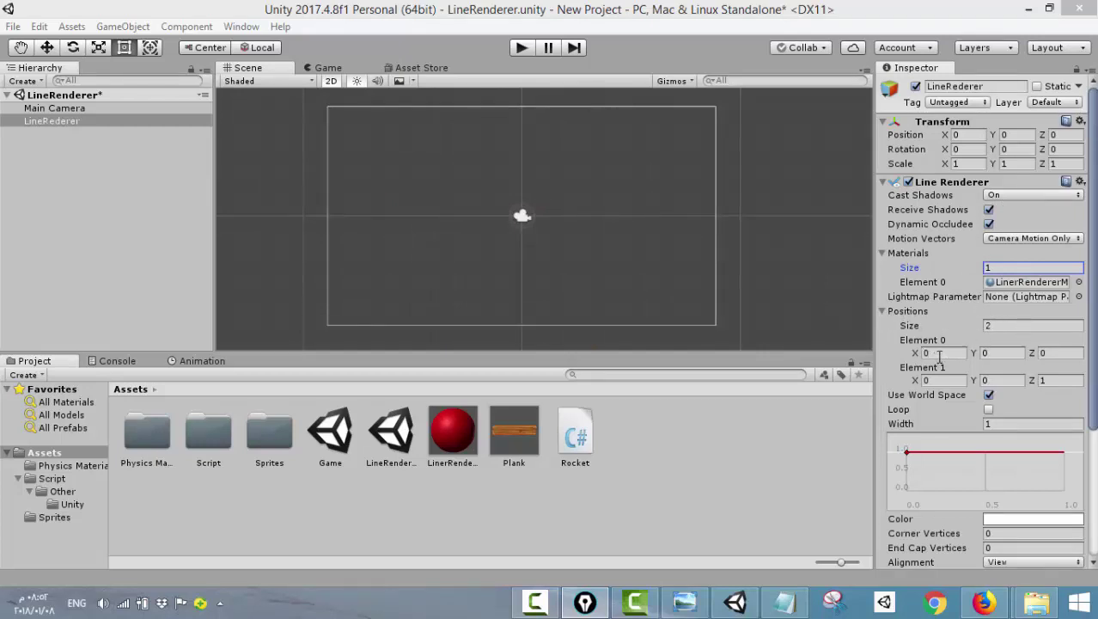
# - Set the X position of the Line Renderer's Element 1 to 2 and then to 4
pyautogui.click(997, 353)
pyautogui.click(997, 381)
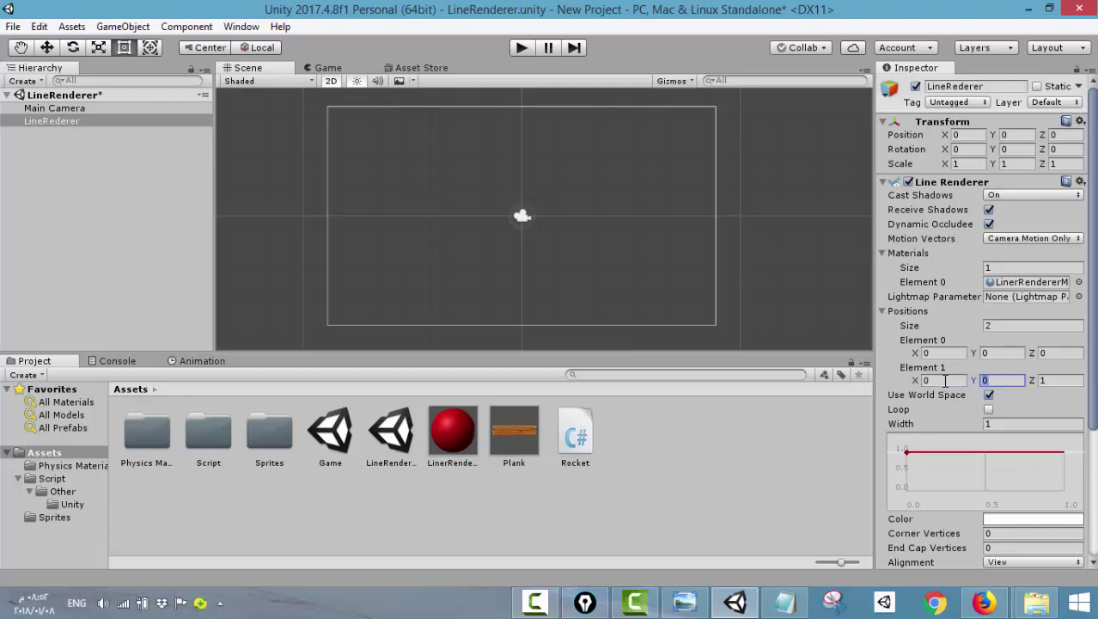
pyautogui.click(936, 353)
pyautogui.press('Tab')
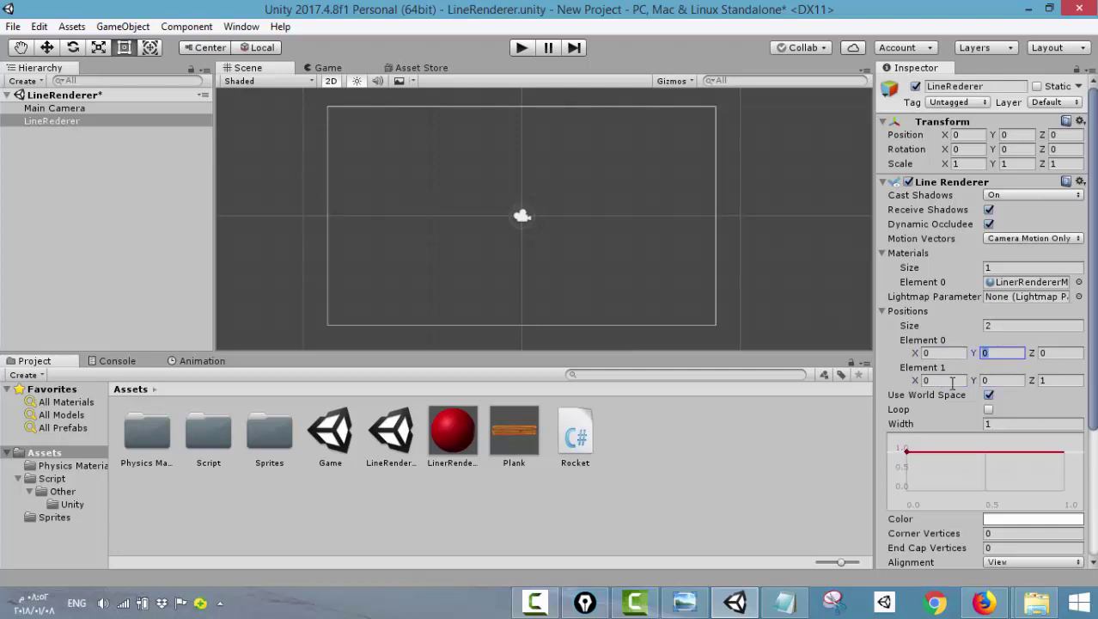
pyautogui.click(952, 381)
pyautogui.write('2')
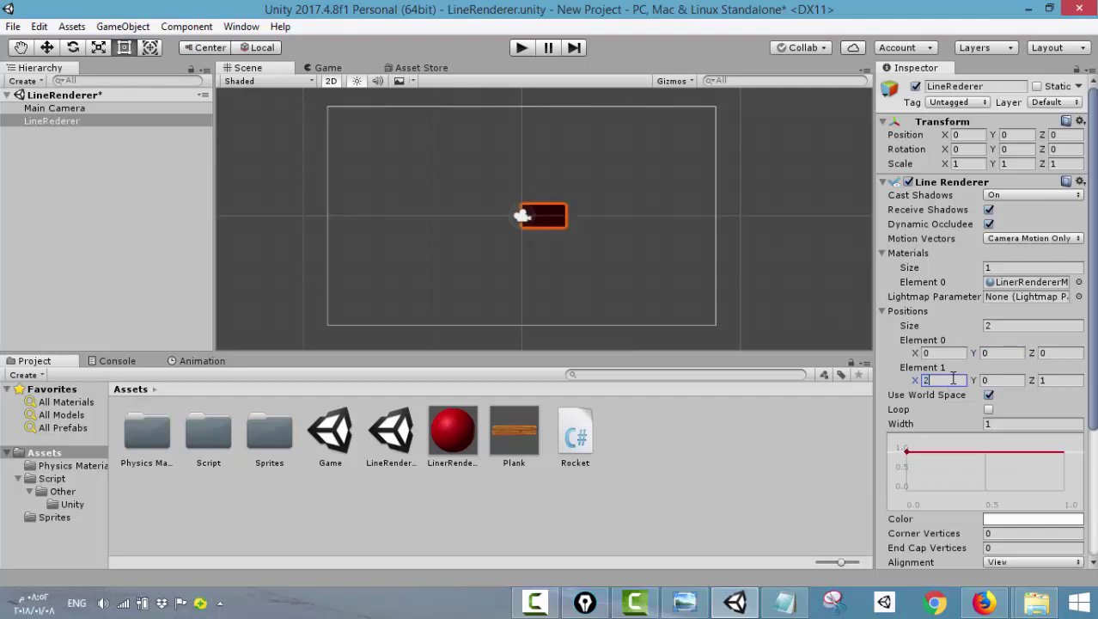
pyautogui.press('Tab')
pyautogui.click(929, 382)
pyautogui.write('4')
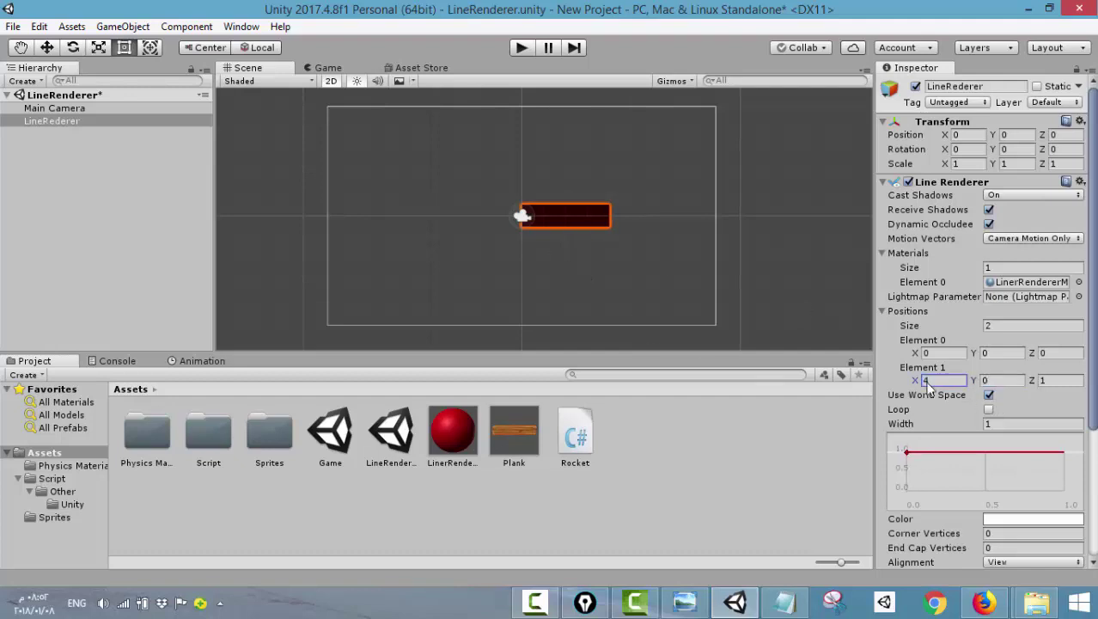
# - Increase the Line Renderer's Positions size to 4
pyautogui.click(996, 327)
pyautogui.write('4')
pyautogui.press('Return')
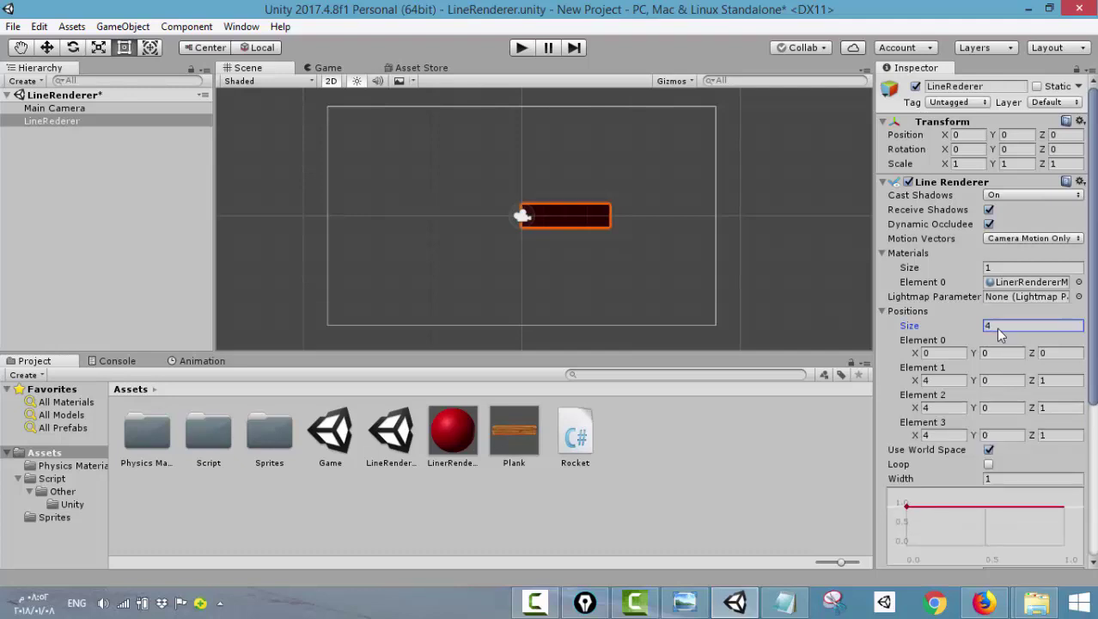
# - Try a Y position of -5 for Element 2 of the line, then set it to -3
pyautogui.click(929, 408)
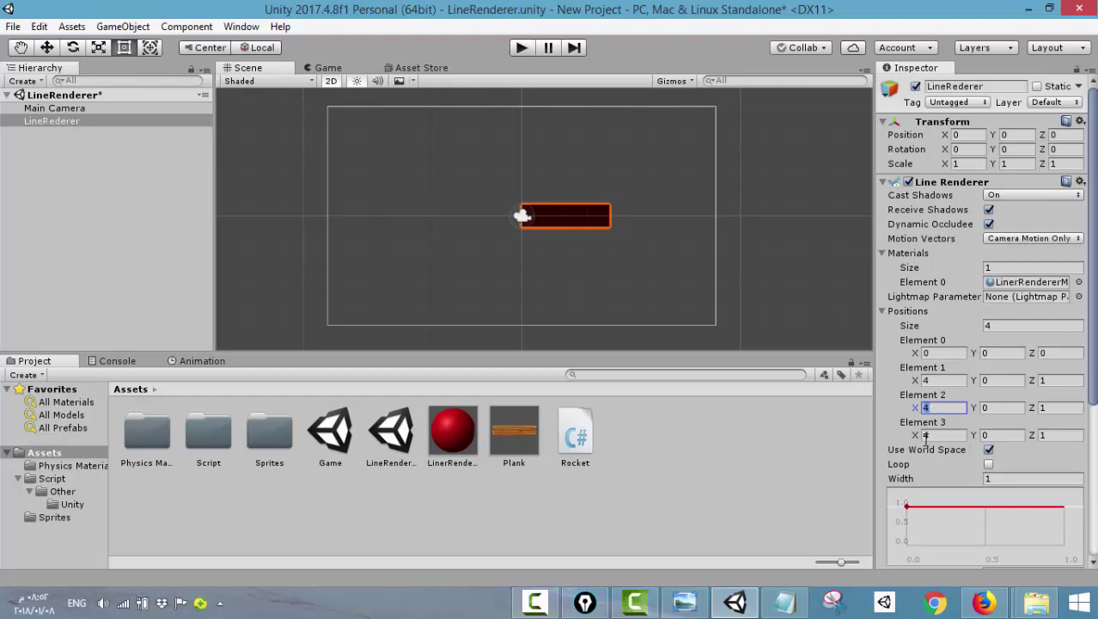
pyautogui.click(994, 408)
pyautogui.write('-5')
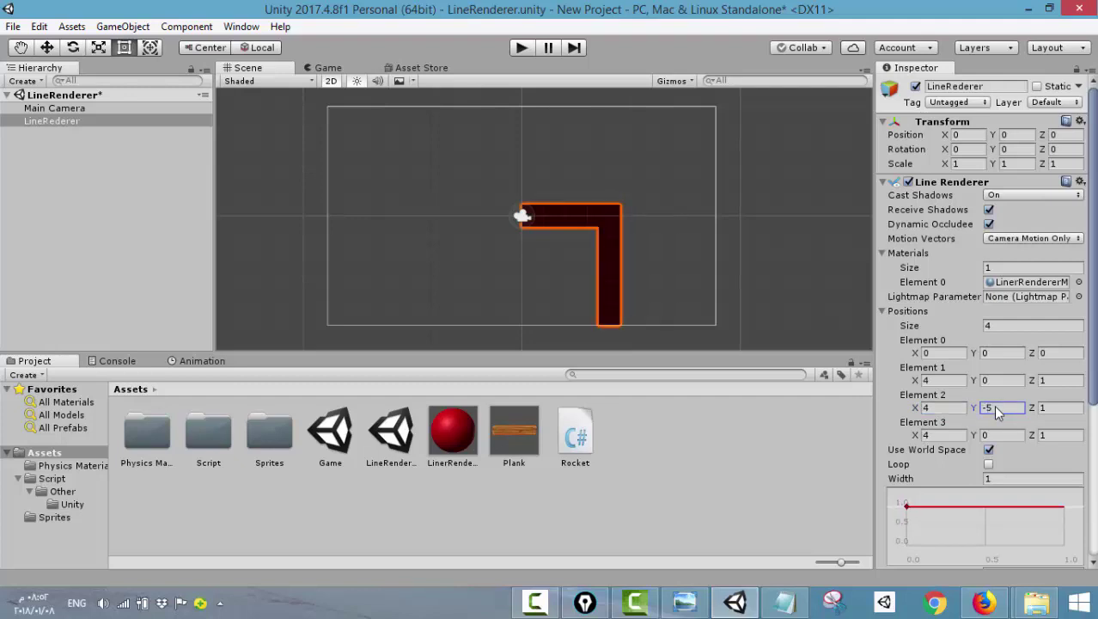
pyautogui.press('BackSpace')
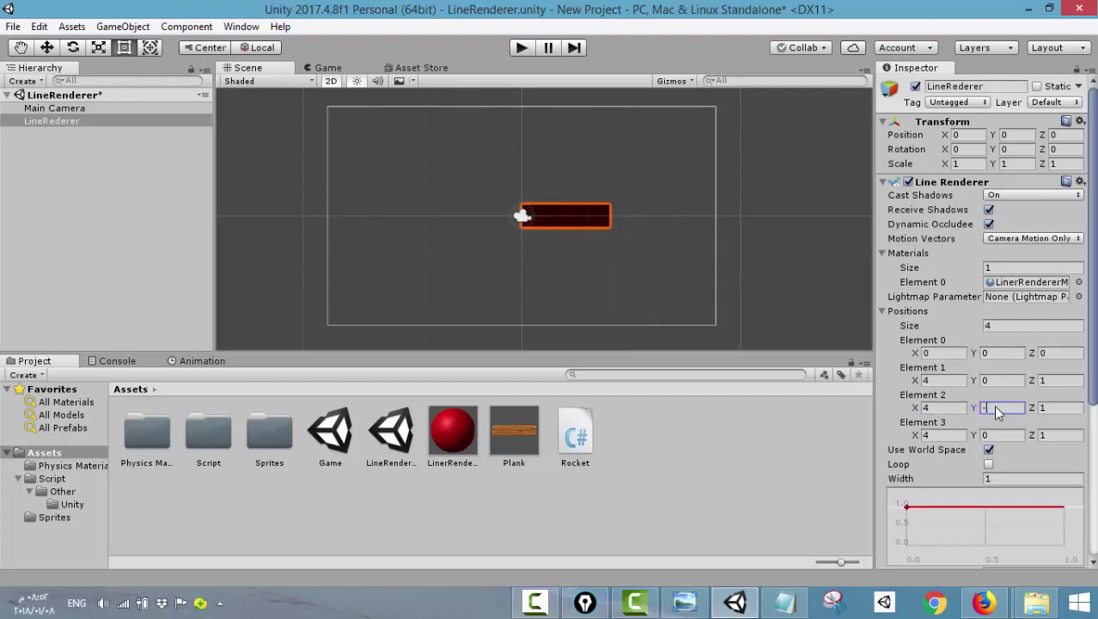
pyautogui.write('3')
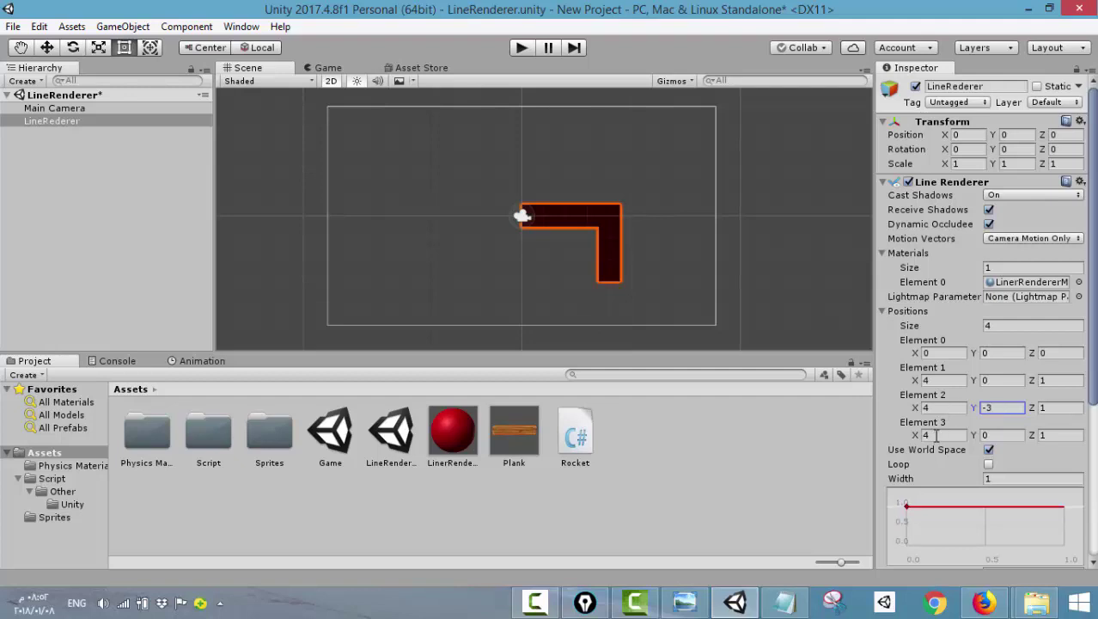
# - Set the position of the line's Element 3 to X 2 and Y -3
pyautogui.click(934, 438)
pyautogui.click(1009, 434)
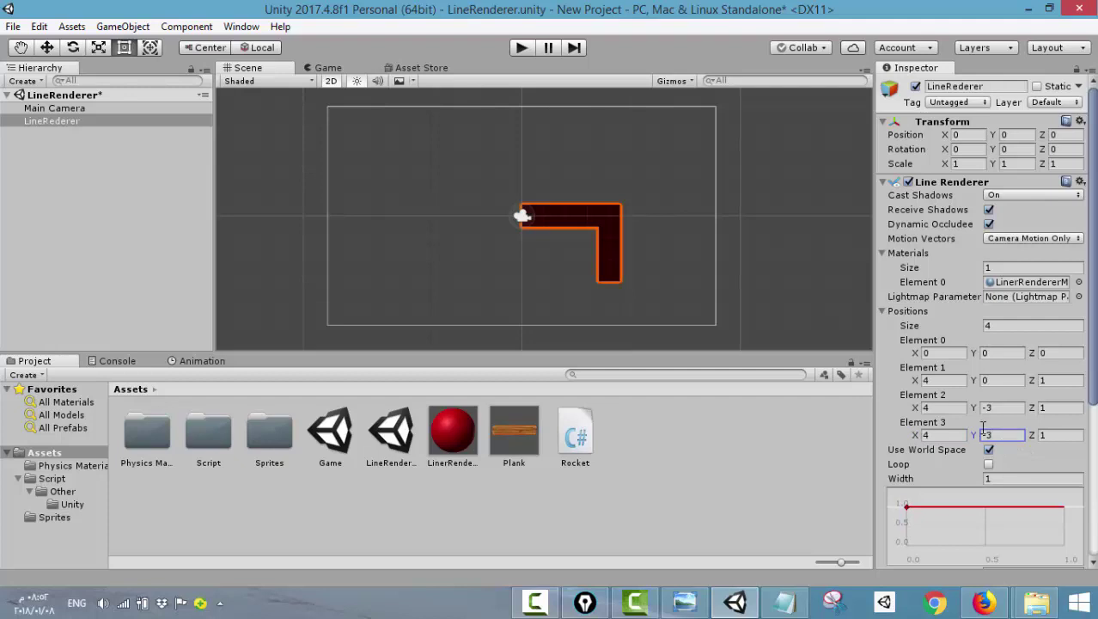
pyautogui.click(936, 436)
pyautogui.write('2')
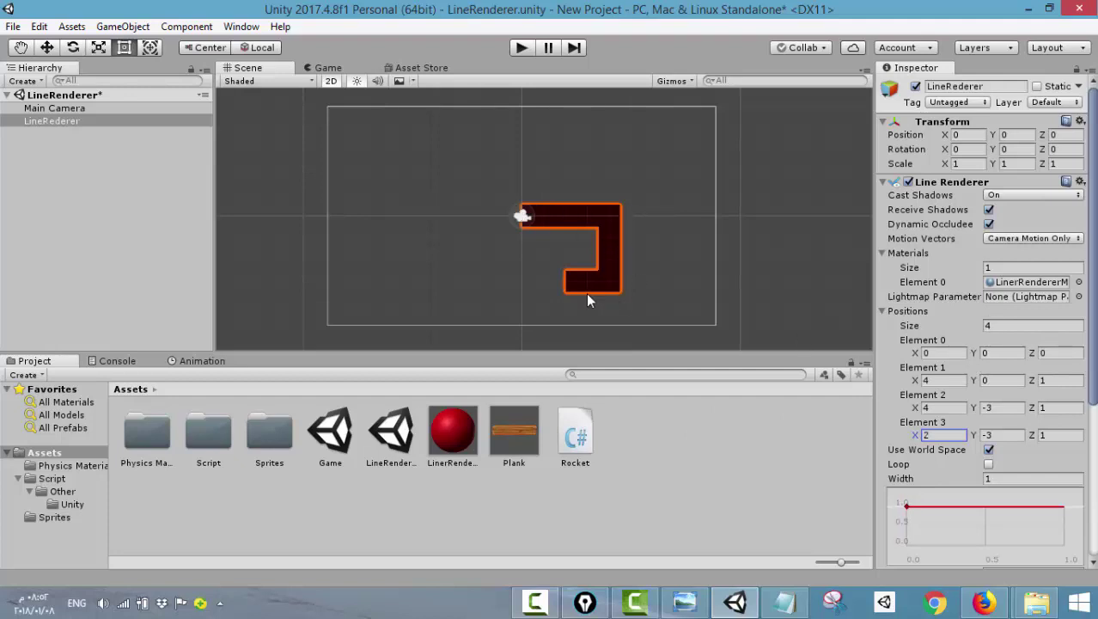
# - Try the Loop option on the Line Renderer to close the shape, and turn it off again
pyautogui.scroll(-3, 1009, 429)
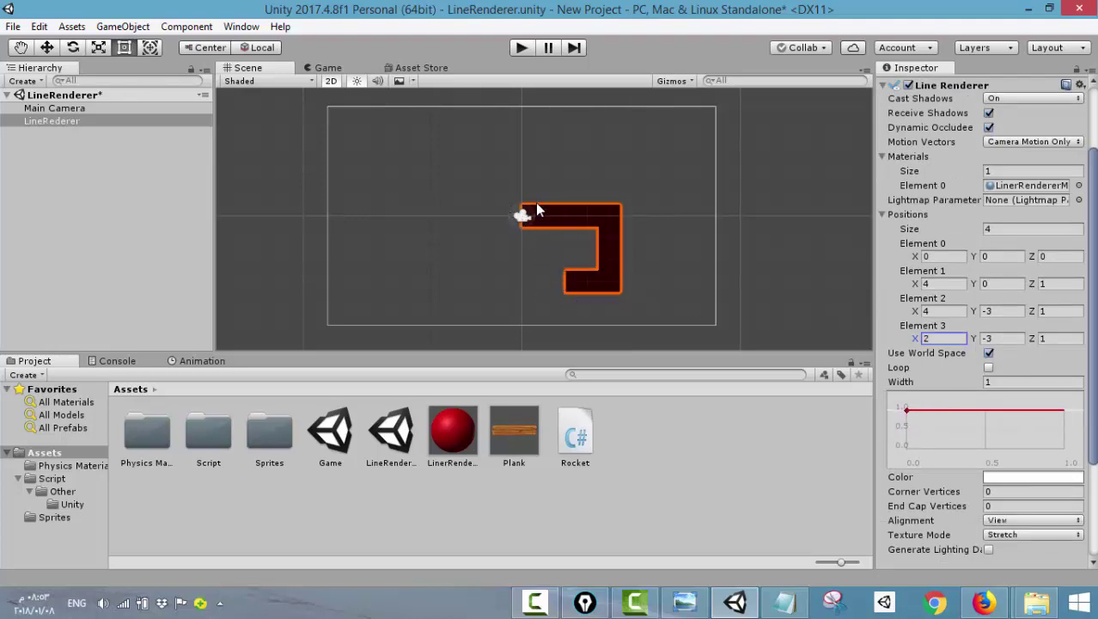
pyautogui.click(988, 367)
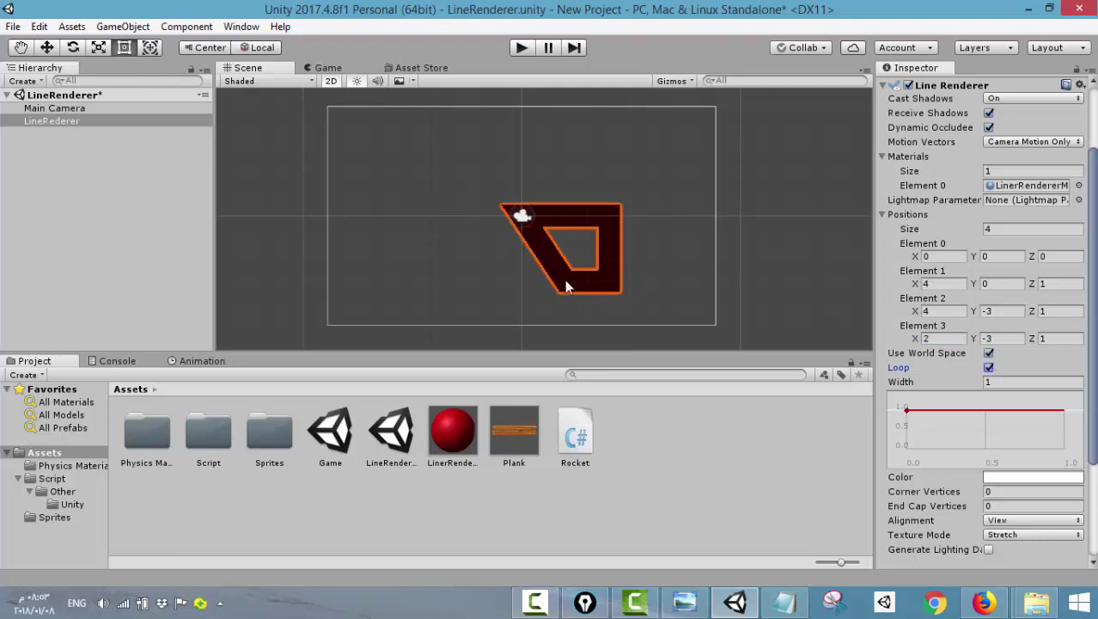
pyautogui.click(989, 367)
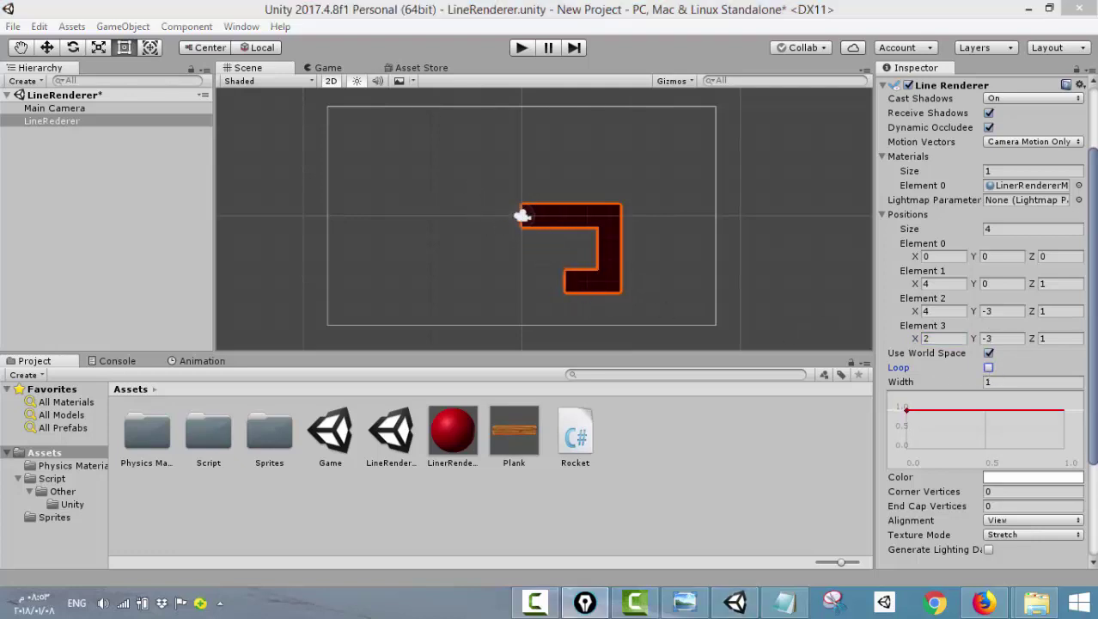
pyautogui.moveTo(518, 215)
pyautogui.mouseDown()
pyautogui.moveTo(567, 290)
pyautogui.moveTo(515, 221)
pyautogui.moveTo(566, 291)
pyautogui.mouseUp()
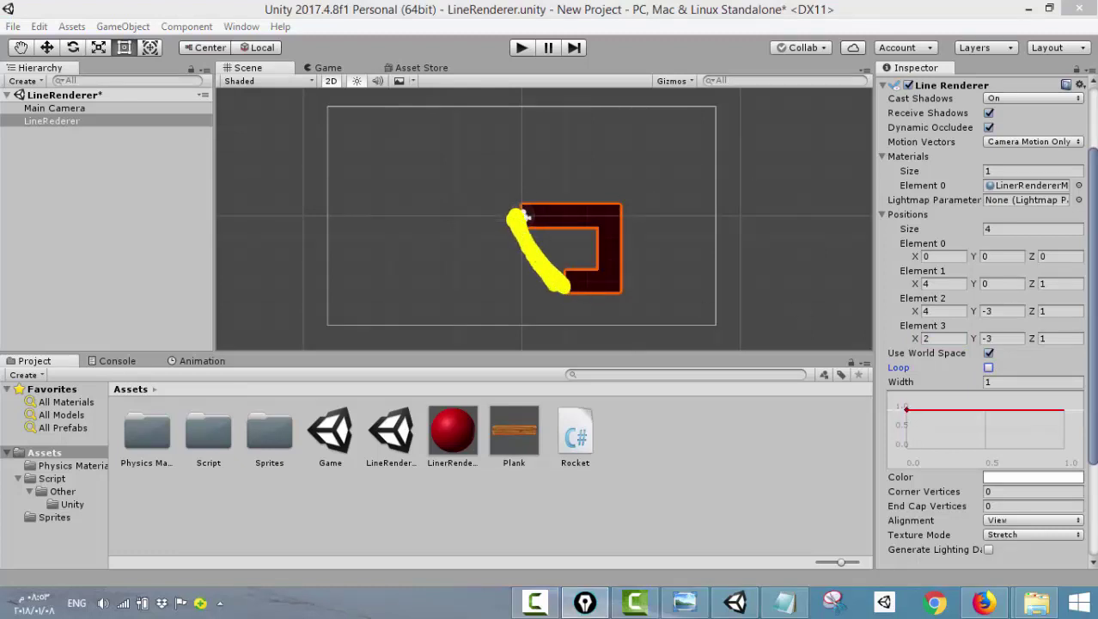
pyautogui.press('Escape')
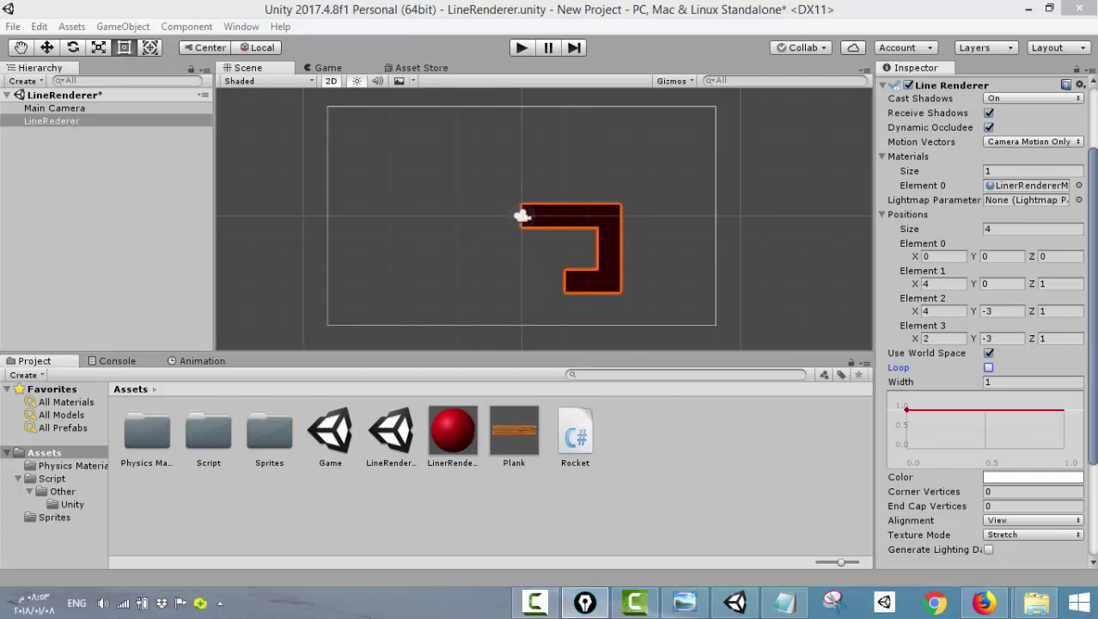
pyautogui.click(989, 368)
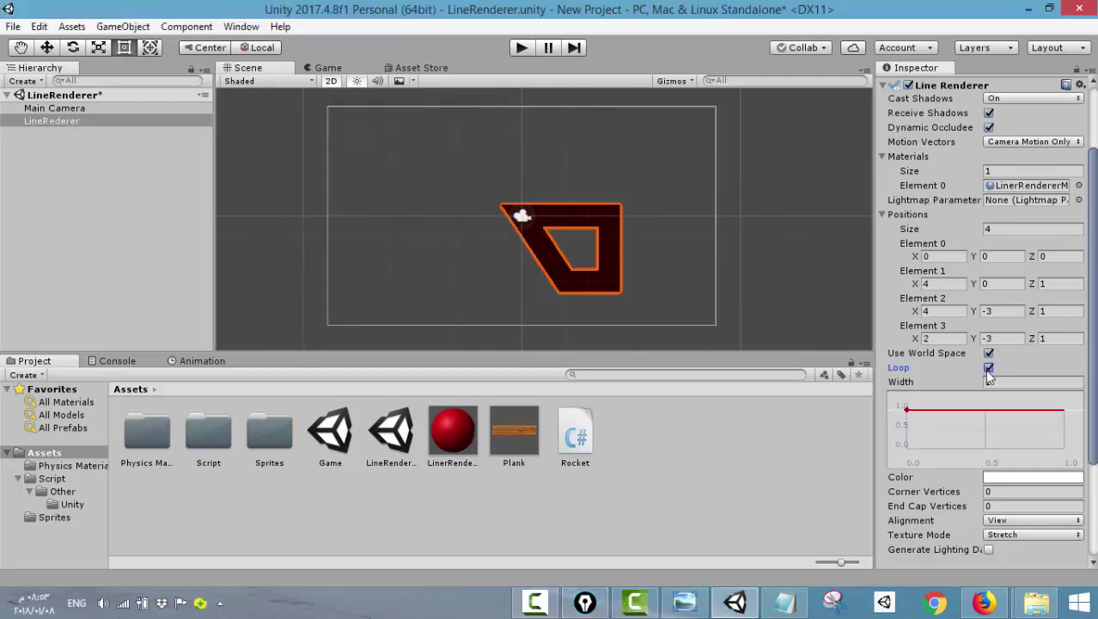
pyautogui.scroll(5, 552, 252)
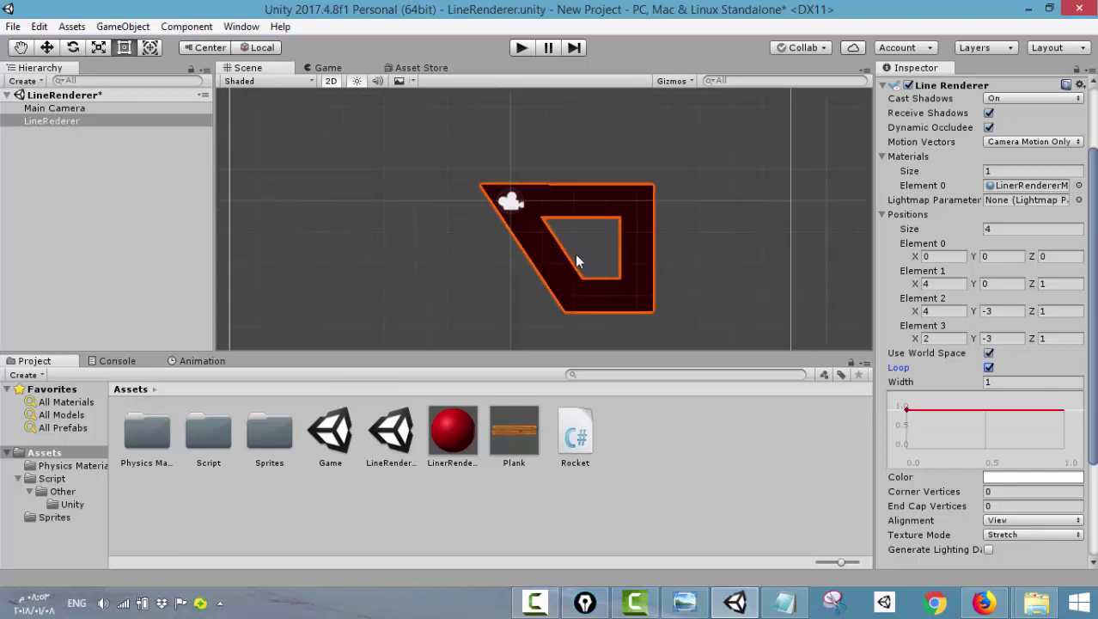
pyautogui.scroll(-2, 575, 254)
pyautogui.click(989, 368)
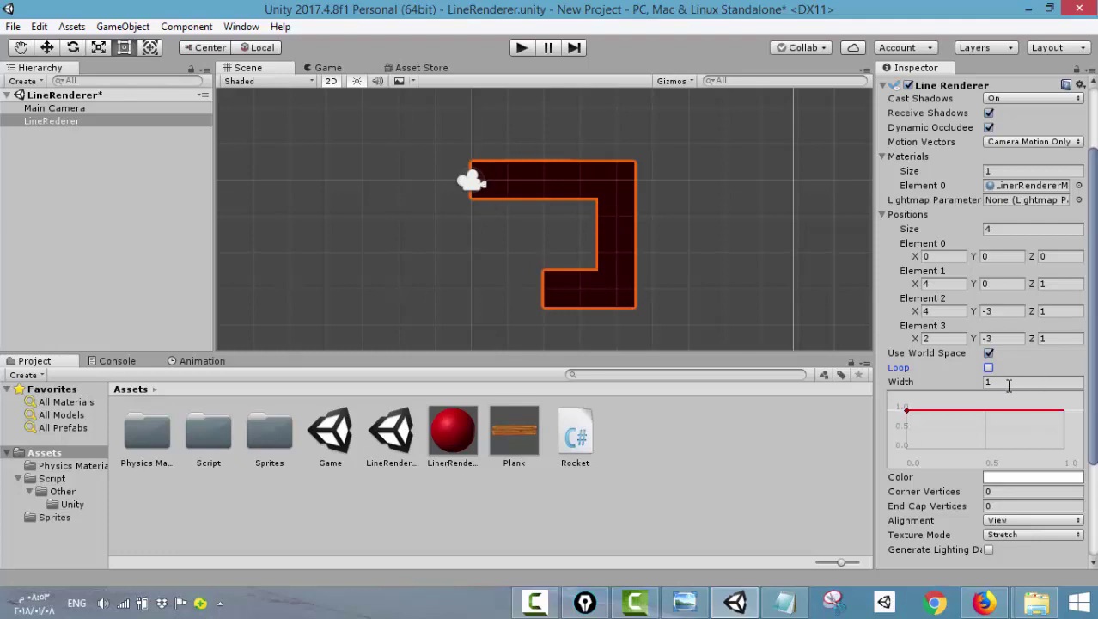
# - Try a Line Renderer width of about 0.66 and set it back to 1
pyautogui.moveTo(980, 383)
pyautogui.mouseDown()
pyautogui.moveTo(990, 382)
pyautogui.moveTo(963, 383)
pyautogui.moveTo(1019, 385)
pyautogui.mouseUp()
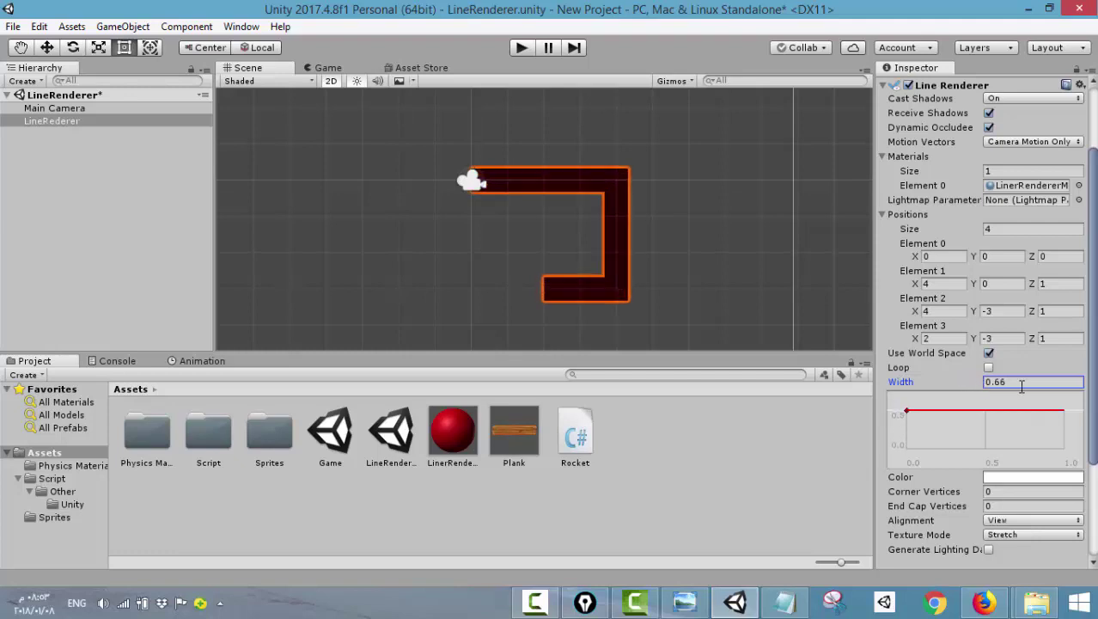
pyautogui.press('BackSpace')
pyautogui.write('1')
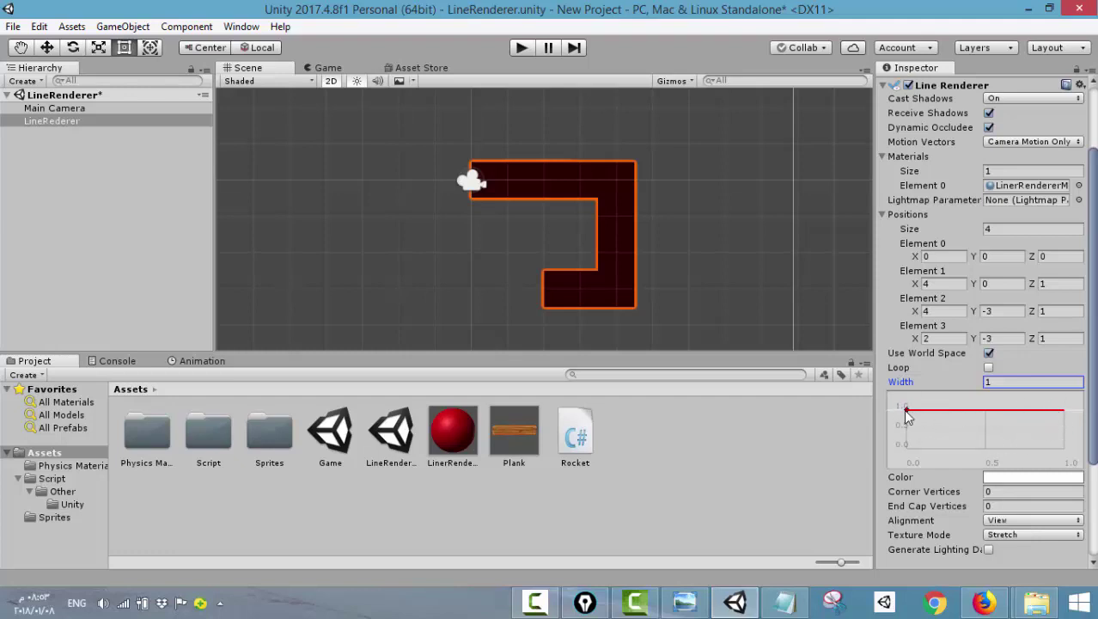
# - Add a key at the end of the Line Renderer's width curve, at 1.0
pyautogui.moveTo(906, 414)
pyautogui.mouseDown()
pyautogui.moveTo(907, 450)
pyautogui.moveTo(906, 409)
pyautogui.mouseUp()
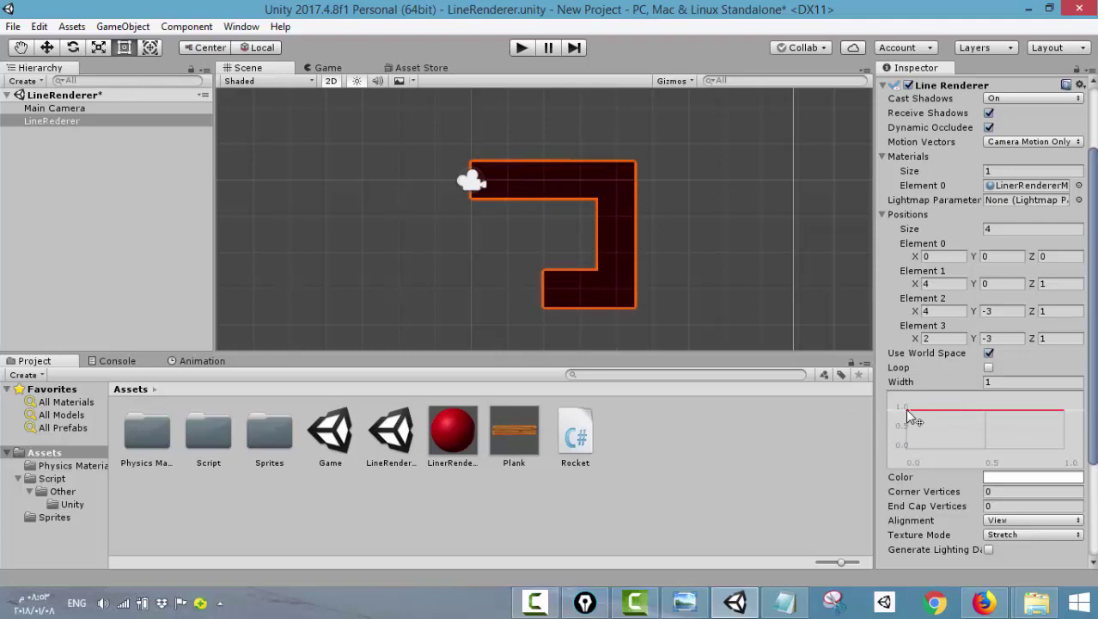
pyautogui.rightClick(1064, 412)
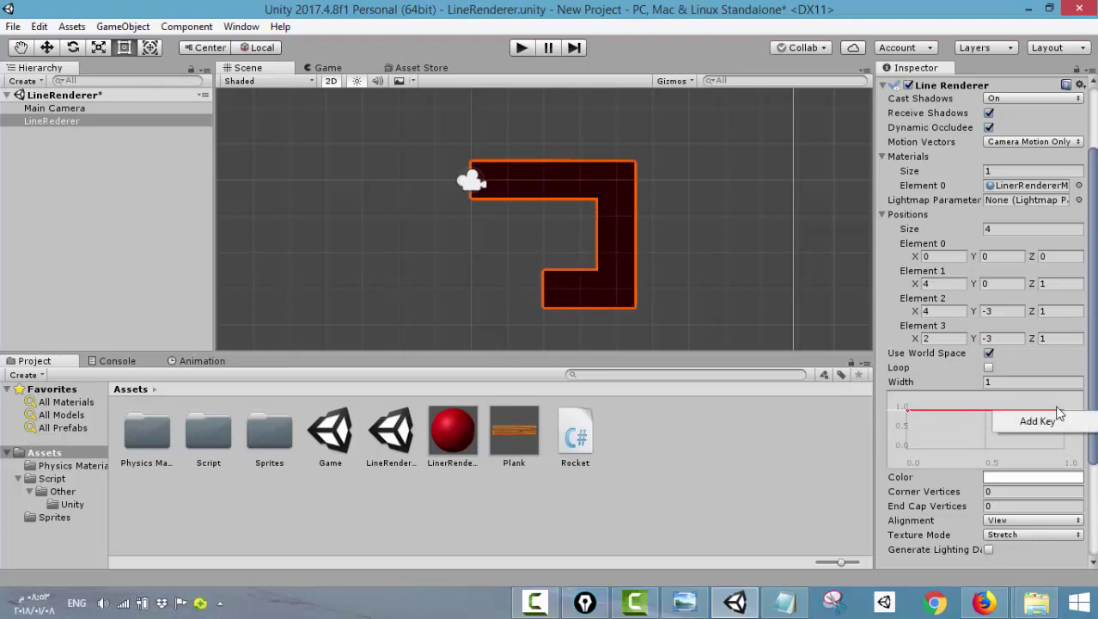
pyautogui.click(1050, 421)
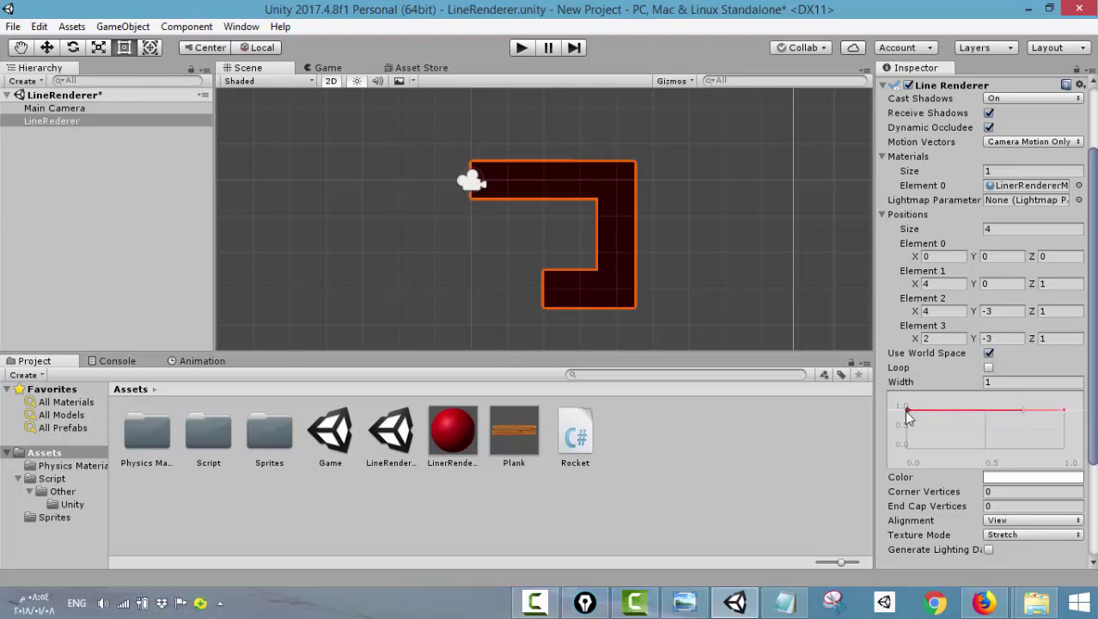
# - Lower the start key of the width curve to about 0.2 so the line starts thin, and inspect the curve up close
pyautogui.moveTo(908, 411); pyautogui.dragTo(906, 440)
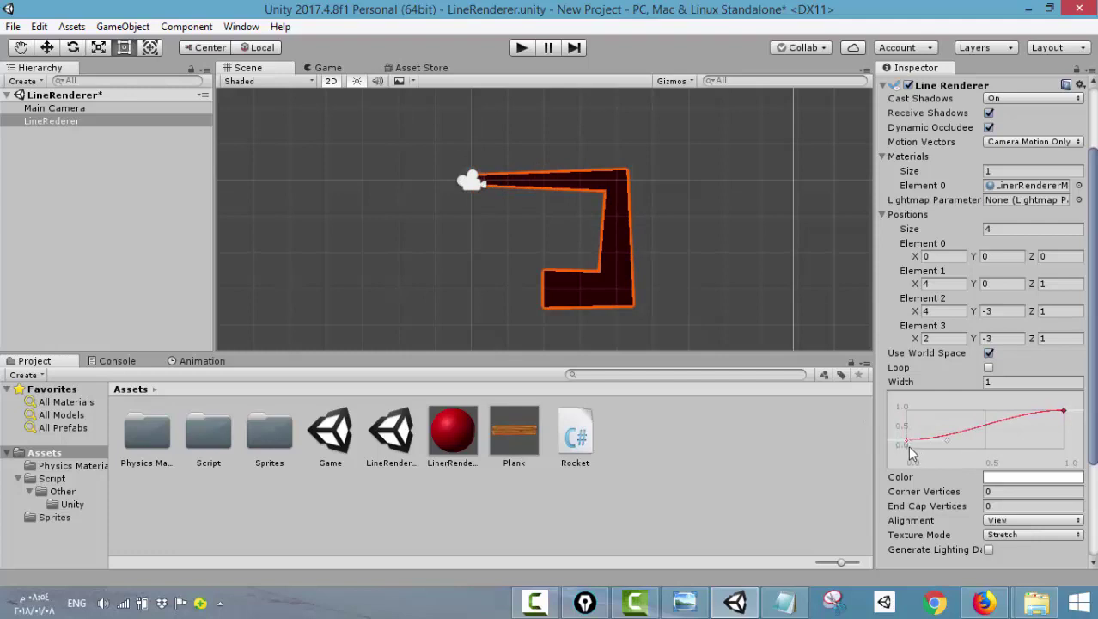
pyautogui.scroll(4, 909, 447)
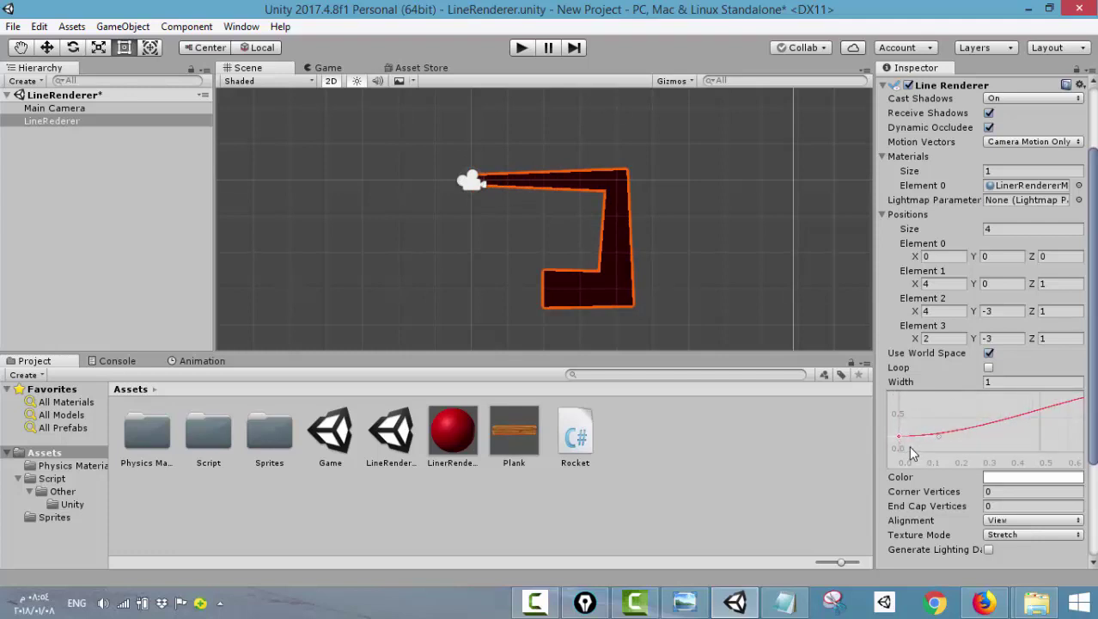
pyautogui.scroll(5, 907, 446)
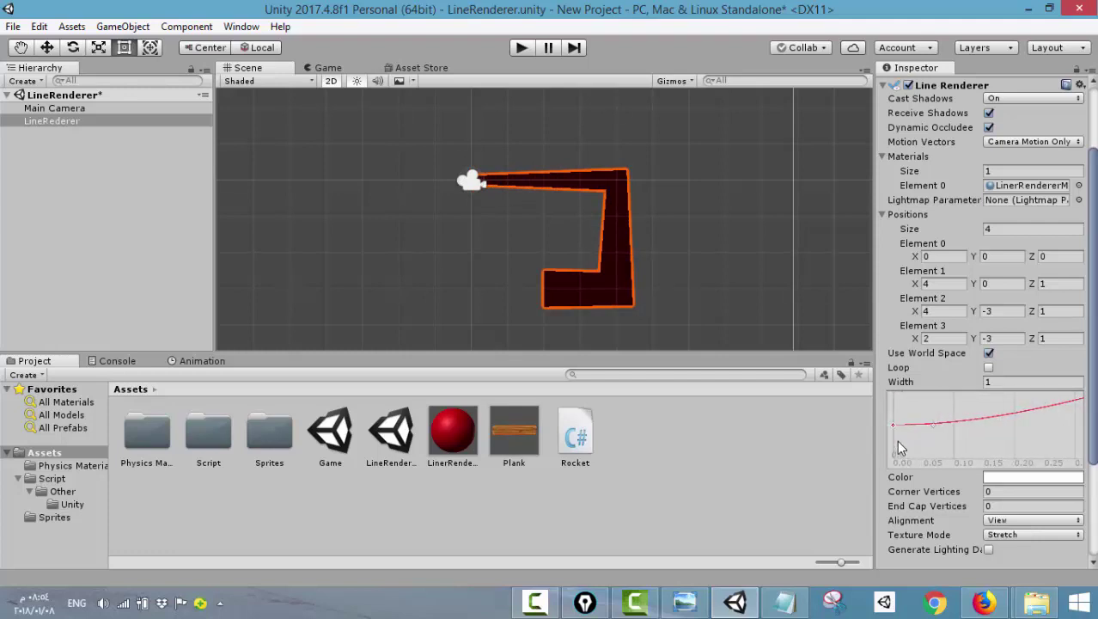
pyautogui.scroll(1, 898, 443)
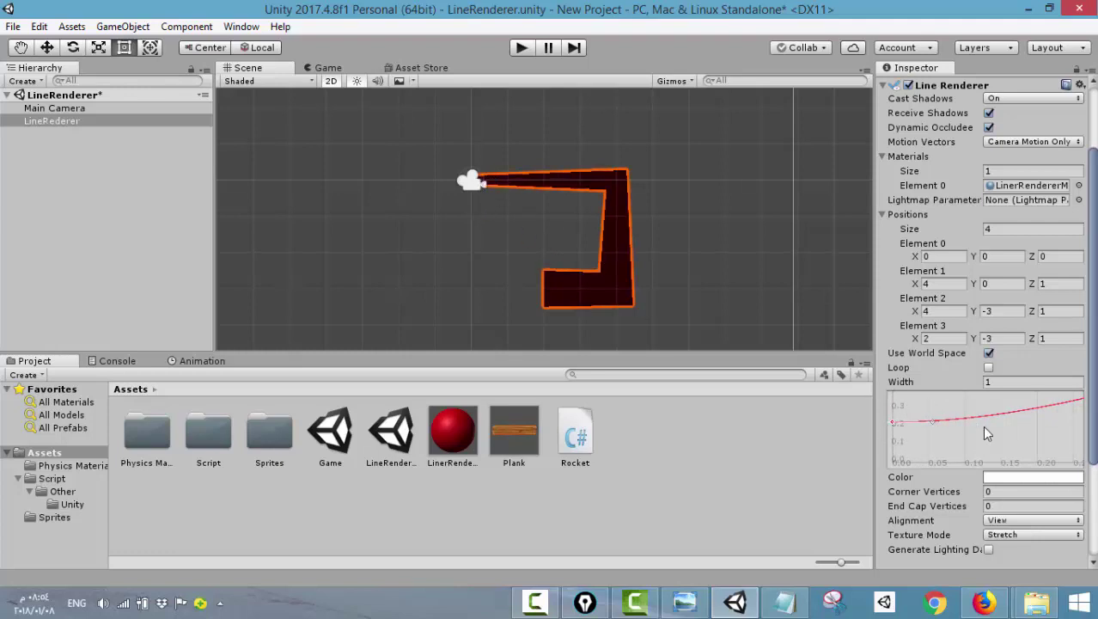
pyautogui.scroll(-4, 982, 425)
pyautogui.scroll(-2, 1064, 434)
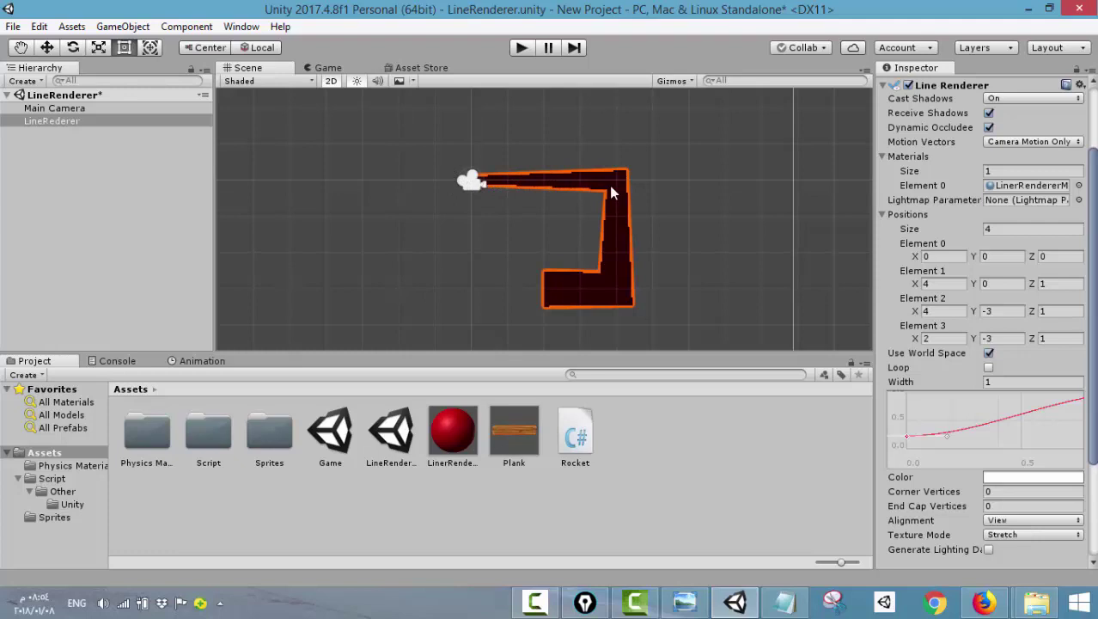
pyautogui.scroll(-3, 979, 398)
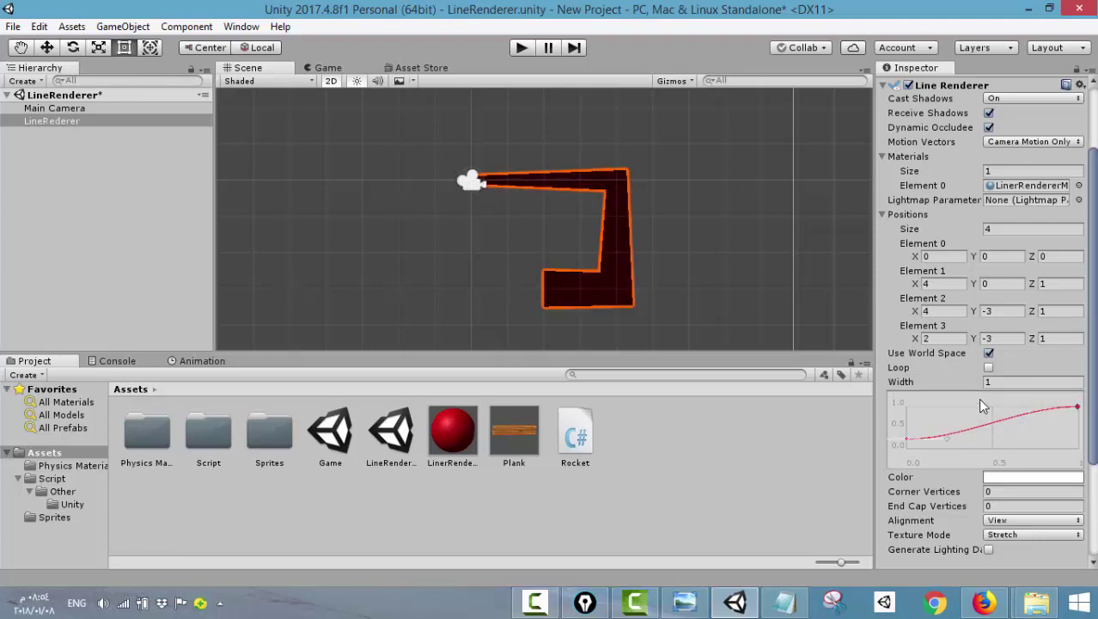
# - Reshape the width curve to taper towards the line's end, with the start key just above 0.5 and the end key just above 0
pyautogui.moveTo(1069, 411); pyautogui.dragTo(1064, 433)
pyautogui.moveTo(908, 439)
pyautogui.mouseDown()
pyautogui.moveTo(906, 411)
pyautogui.moveTo(907, 427)
pyautogui.mouseUp()
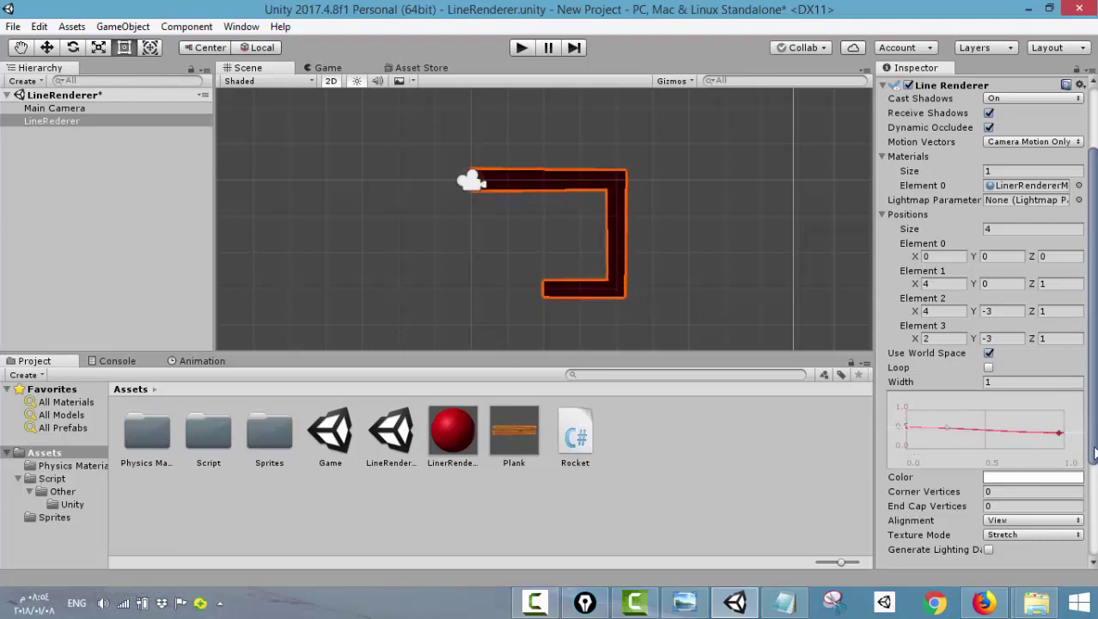
pyautogui.moveTo(1060, 433); pyautogui.dragTo(1067, 445)
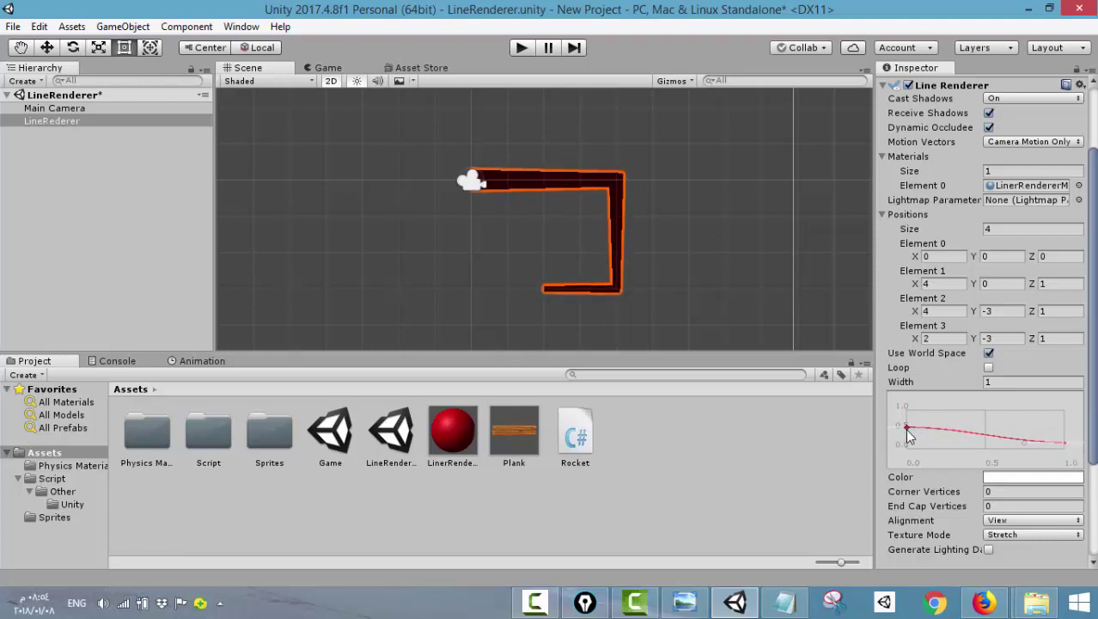
pyautogui.moveTo(908, 430); pyautogui.dragTo(904, 427)
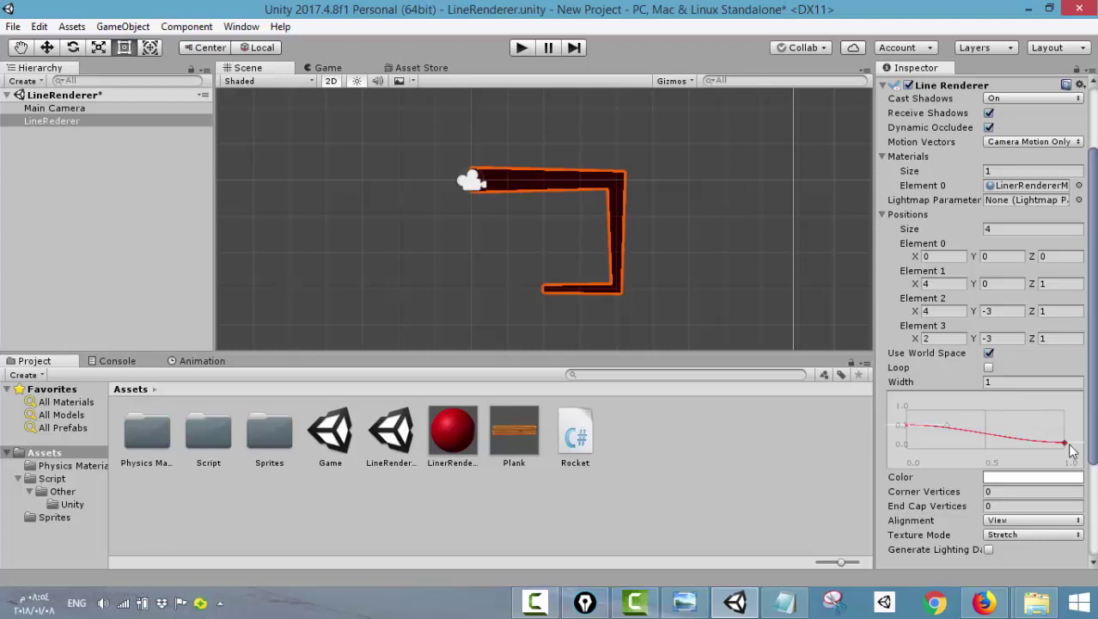
# - Raise both the end and start keys of the width curve to 1.0 for a uniform line width
pyautogui.moveTo(1066, 445); pyautogui.dragTo(1065, 411)
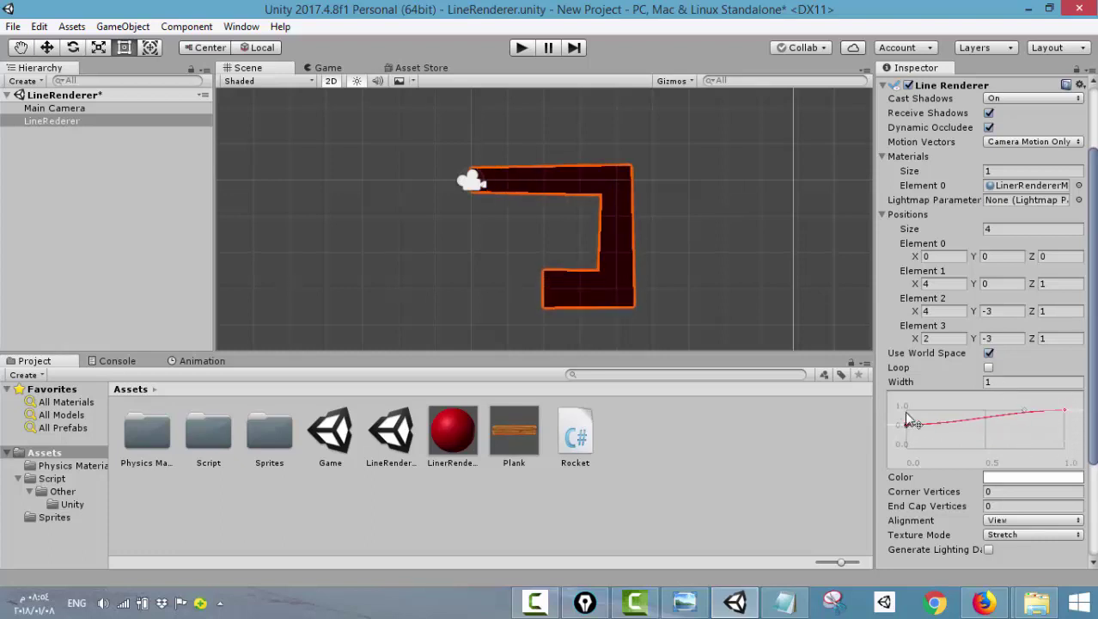
pyautogui.moveTo(907, 421); pyautogui.dragTo(894, 410)
pyautogui.click(1066, 411)
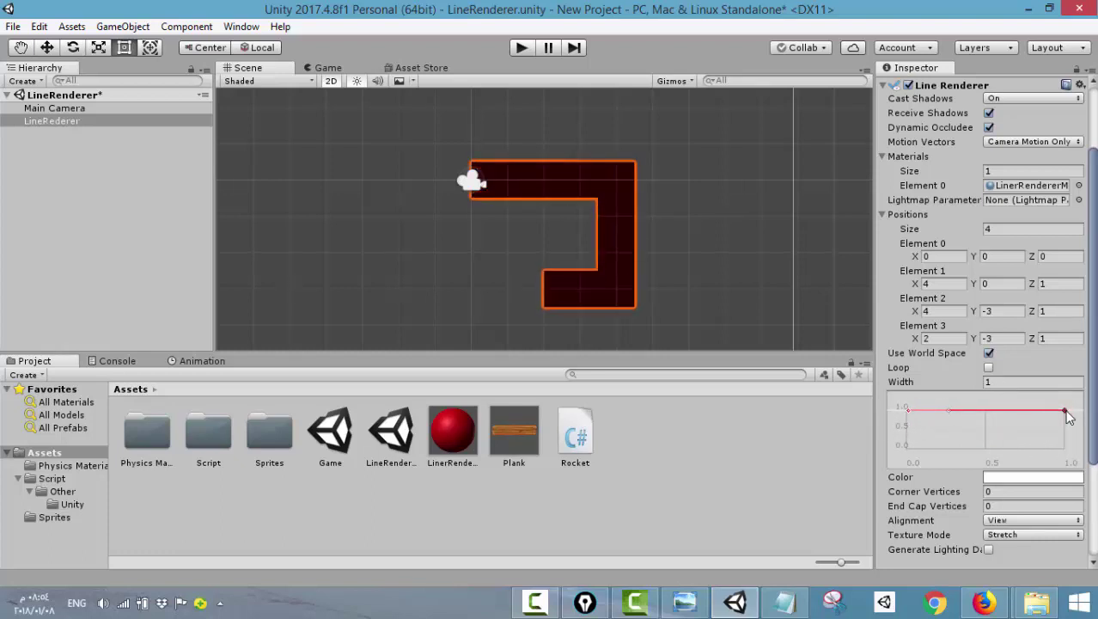
# - Delete the end key of the width curve and lower the remaining start key to just below 0.5
pyautogui.rightClick(1066, 412)
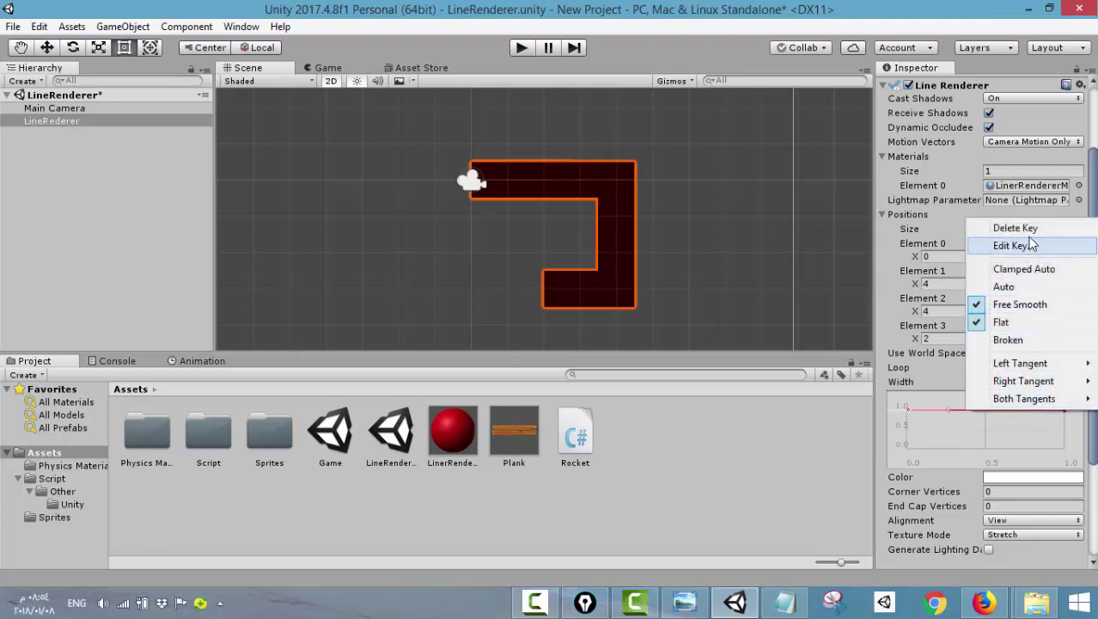
pyautogui.click(1016, 227)
pyautogui.moveTo(907, 411); pyautogui.dragTo(903, 432)
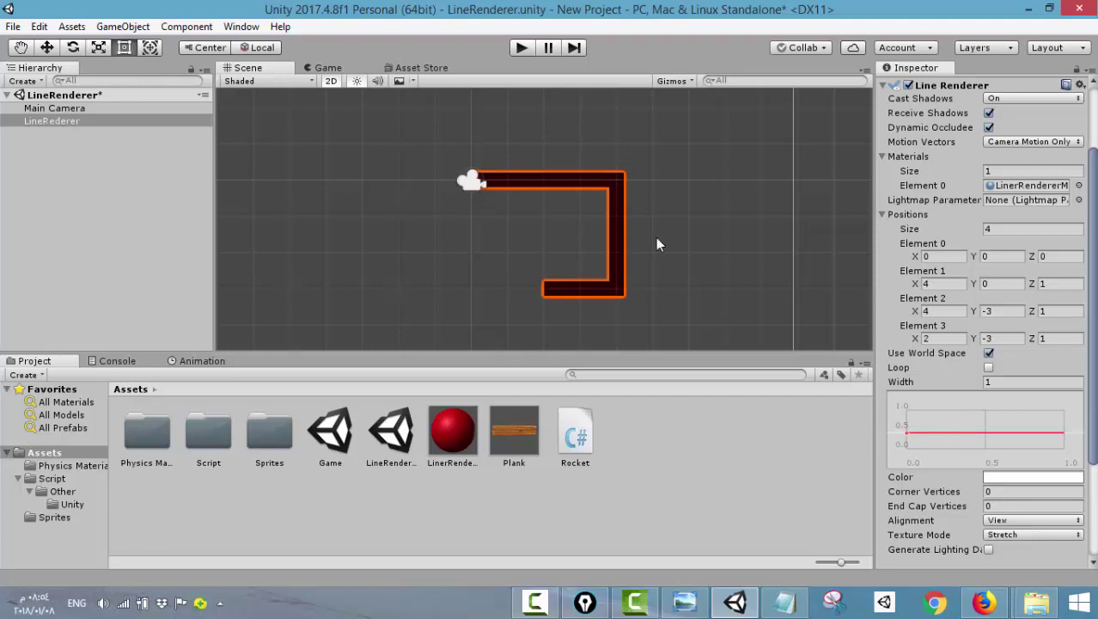
# - Set the start key of the Line Renderer's color gradient to red
pyautogui.click(985, 477)
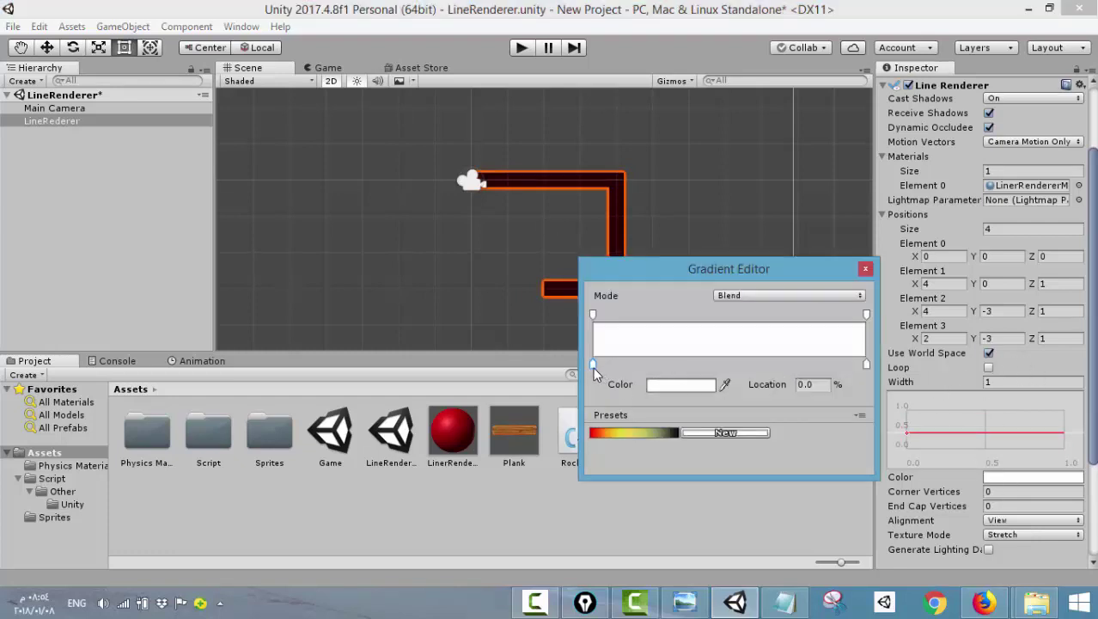
pyautogui.click(680, 385)
pyautogui.click(950, 273)
pyautogui.click(991, 227)
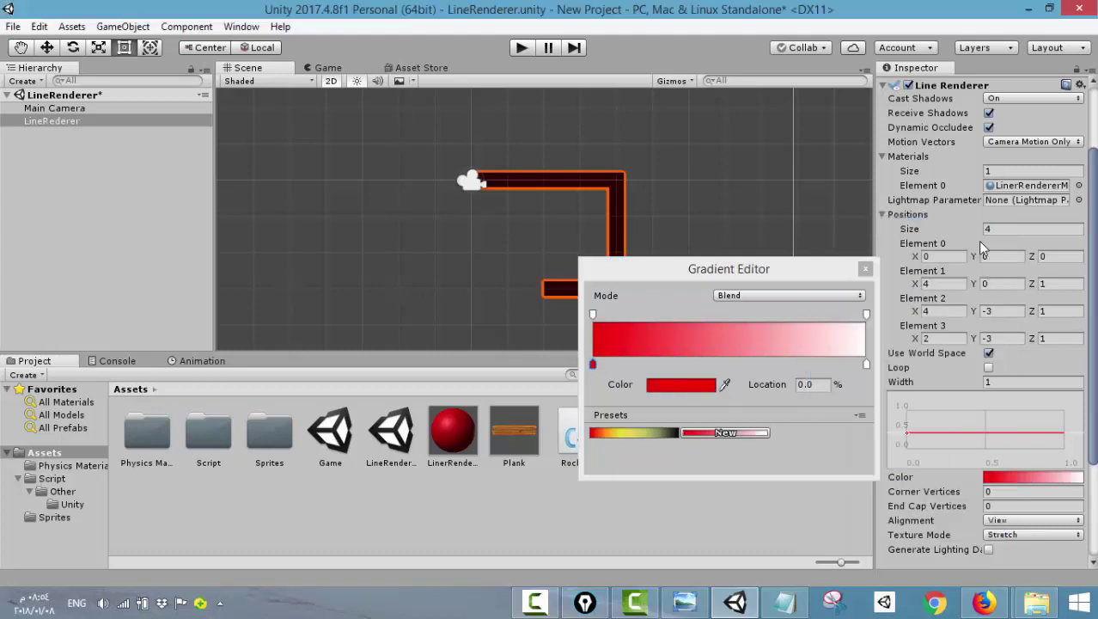
# - Set the end key of the line's color gradient to blue (002CFF) and close the gradient editor
pyautogui.click(865, 364)
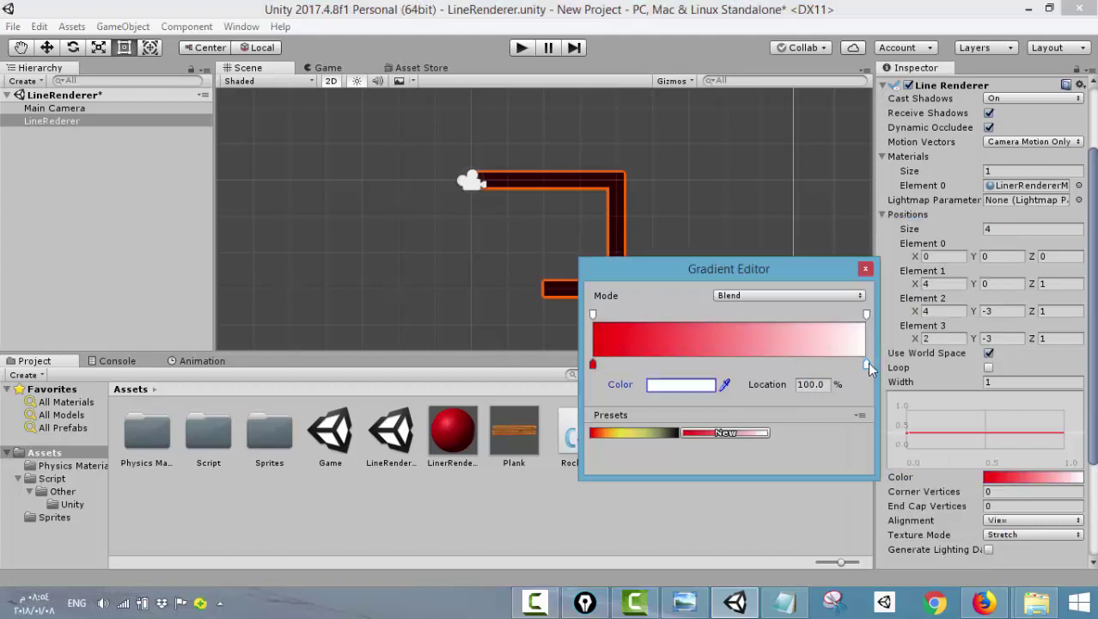
pyautogui.click(692, 388)
pyautogui.moveTo(962, 370); pyautogui.dragTo(964, 338)
pyautogui.click(949, 300)
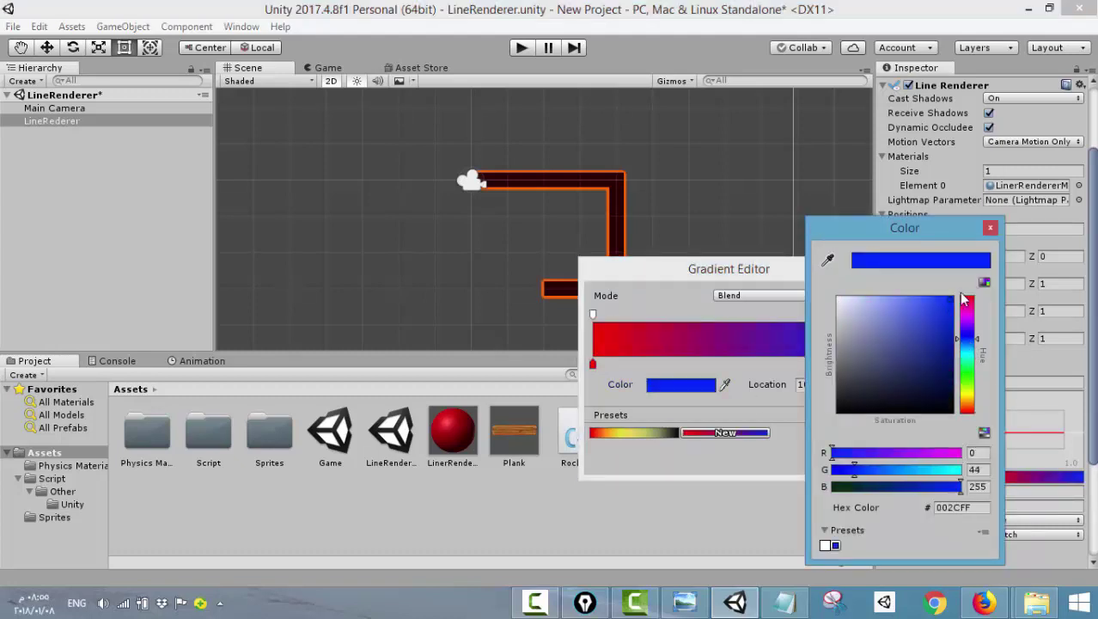
pyautogui.click(990, 227)
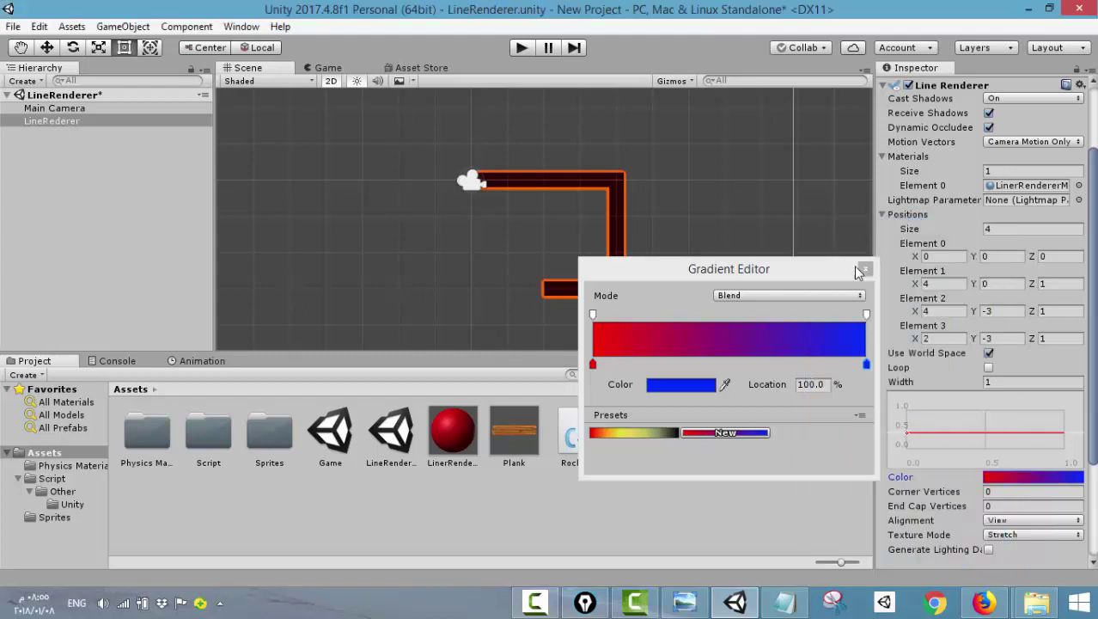
pyautogui.click(863, 269)
# - Change the shader of LinerRendererMaterial to Sprites/Default
pyautogui.scroll(4, 572, 206)
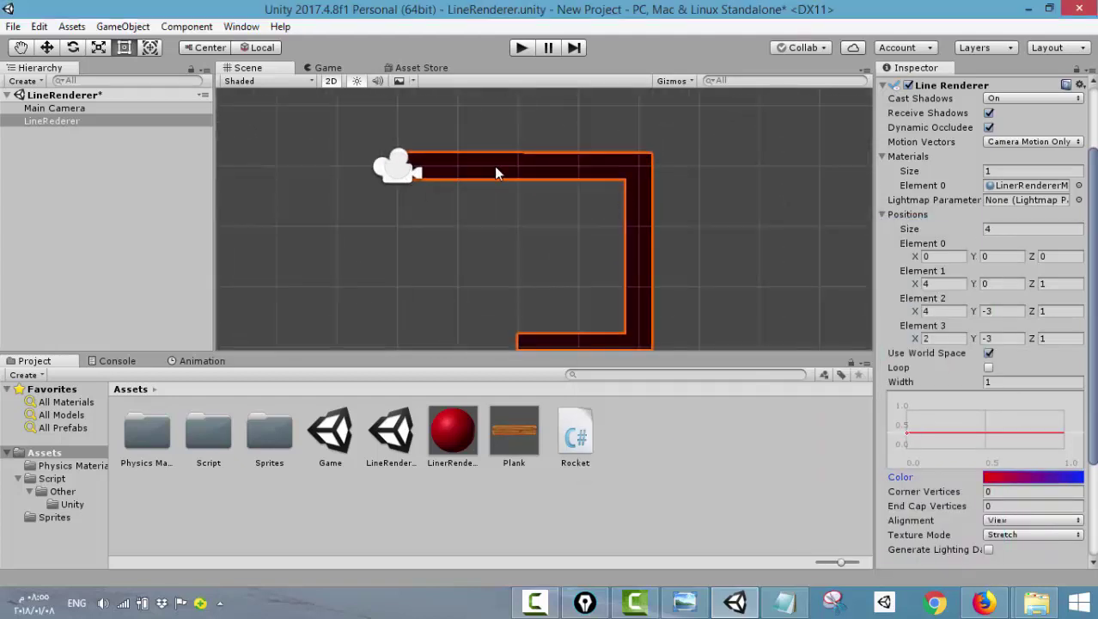
pyautogui.scroll(-3, 497, 172)
pyautogui.click(440, 453)
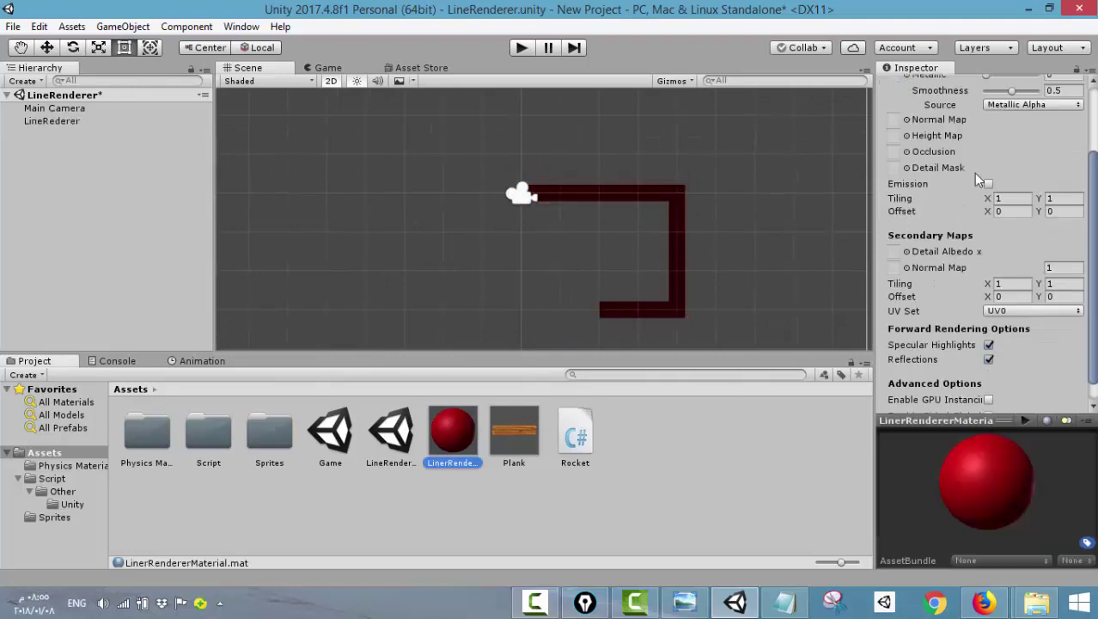
pyautogui.scroll(3, 988, 185)
pyautogui.click(990, 100)
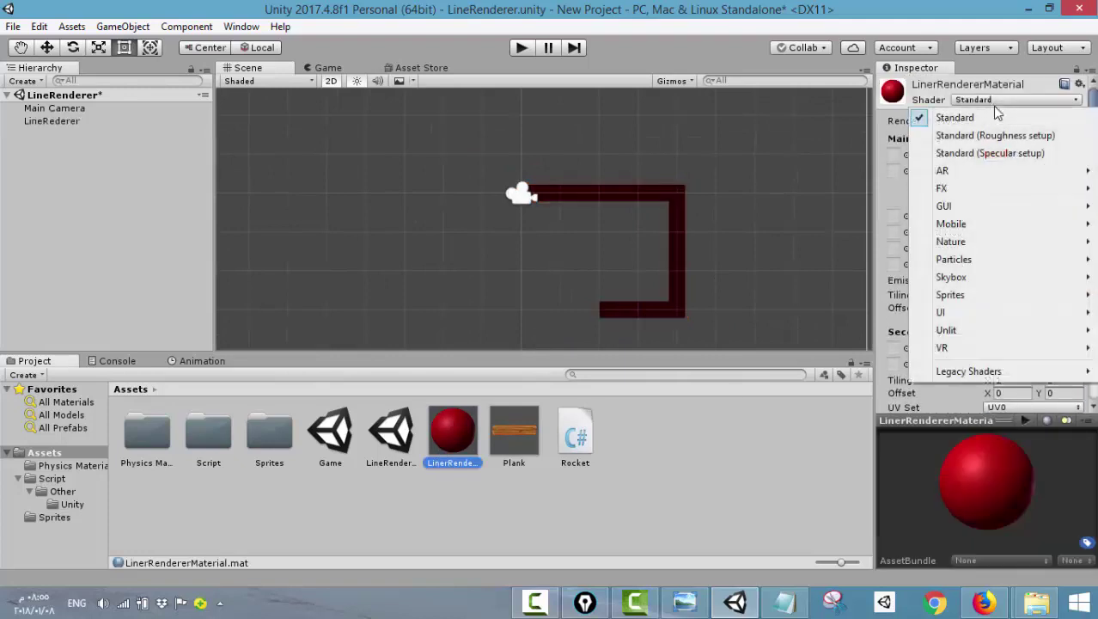
pyautogui.moveTo(1006, 293)
pyautogui.click(881, 295)
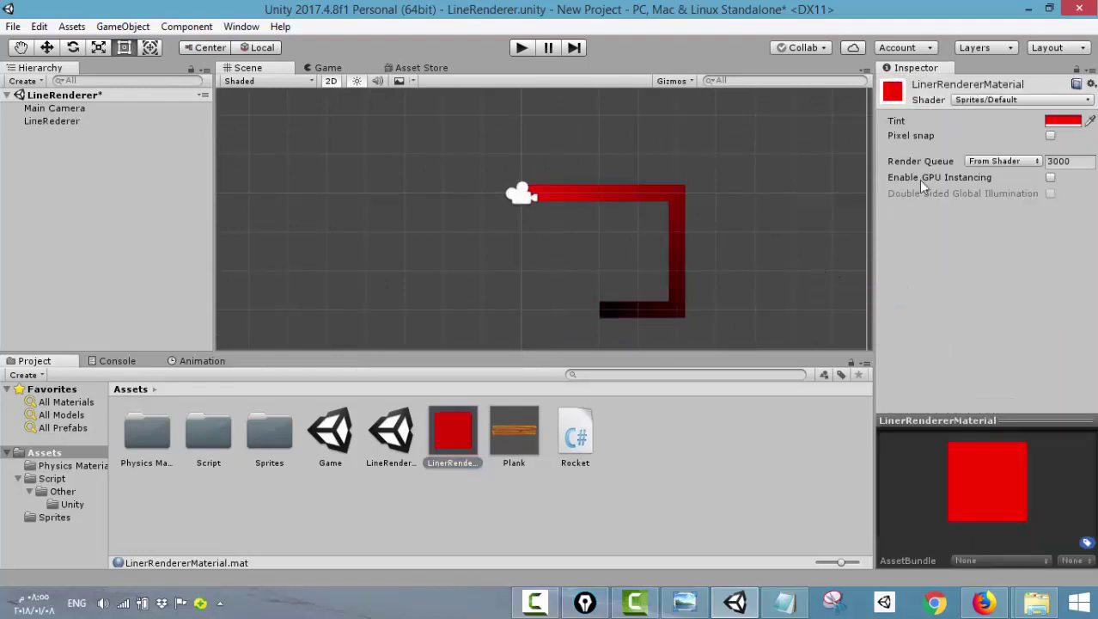
# - Try the UI/Default shader on LinerRendererMaterial and return it to Sprites/Default
pyautogui.click(986, 99)
pyautogui.moveTo(970, 277)
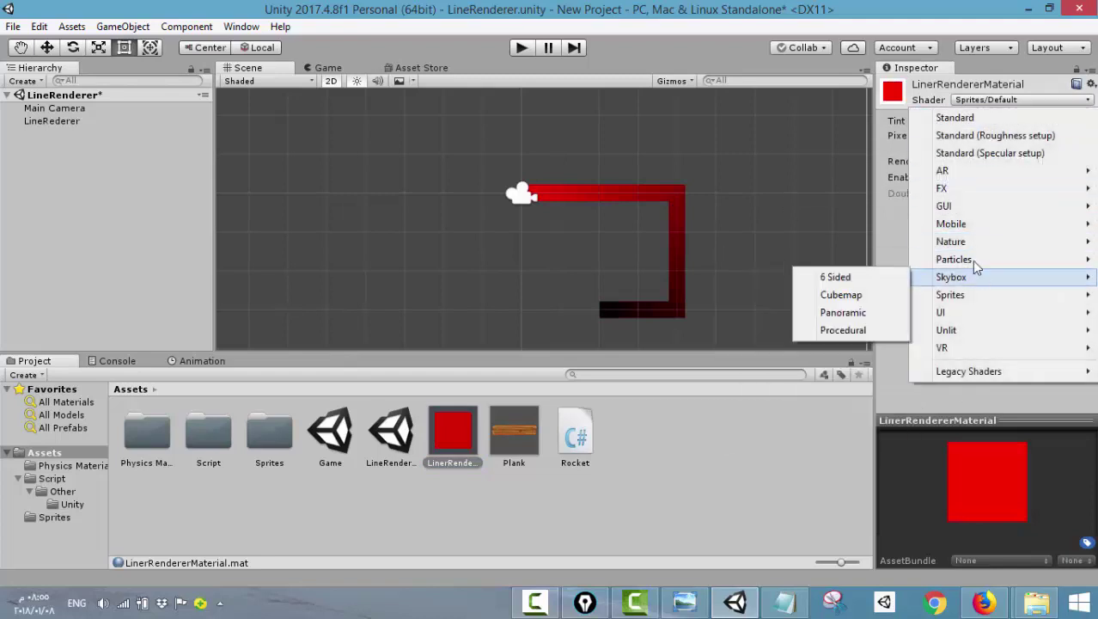
pyautogui.moveTo(966, 309)
pyautogui.click(859, 309)
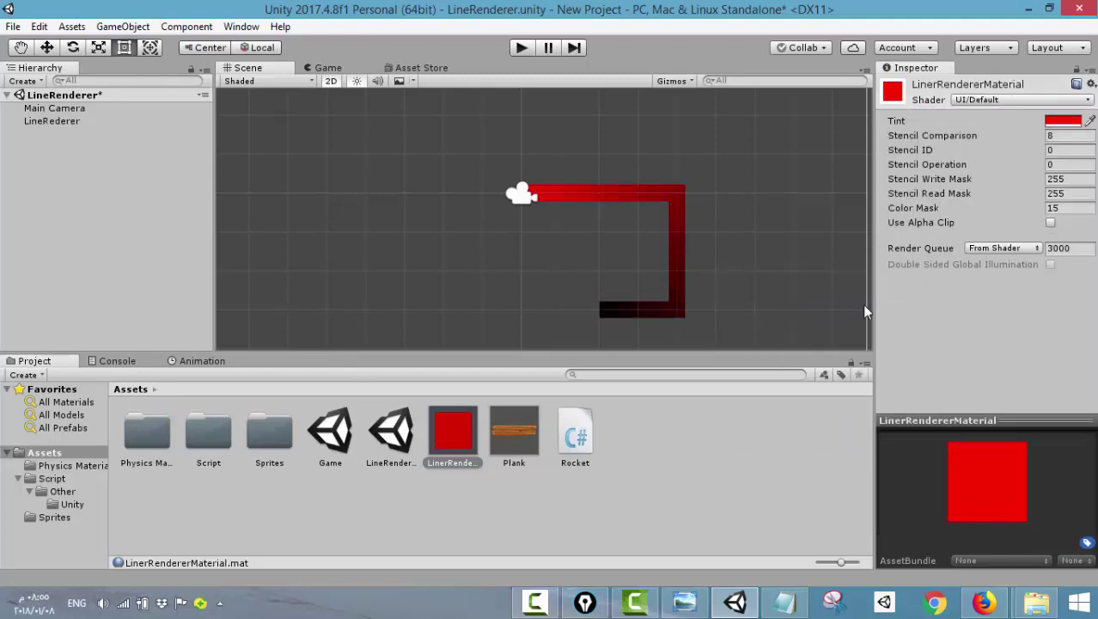
pyautogui.click(1000, 99)
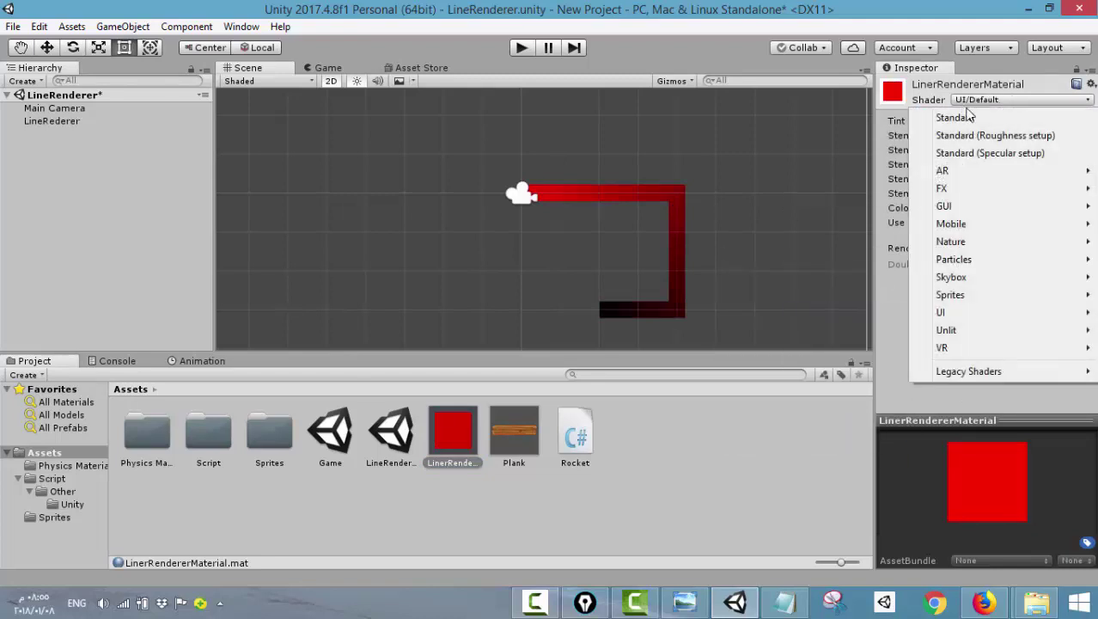
pyautogui.moveTo(956, 314)
pyautogui.moveTo(952, 294)
pyautogui.click(842, 295)
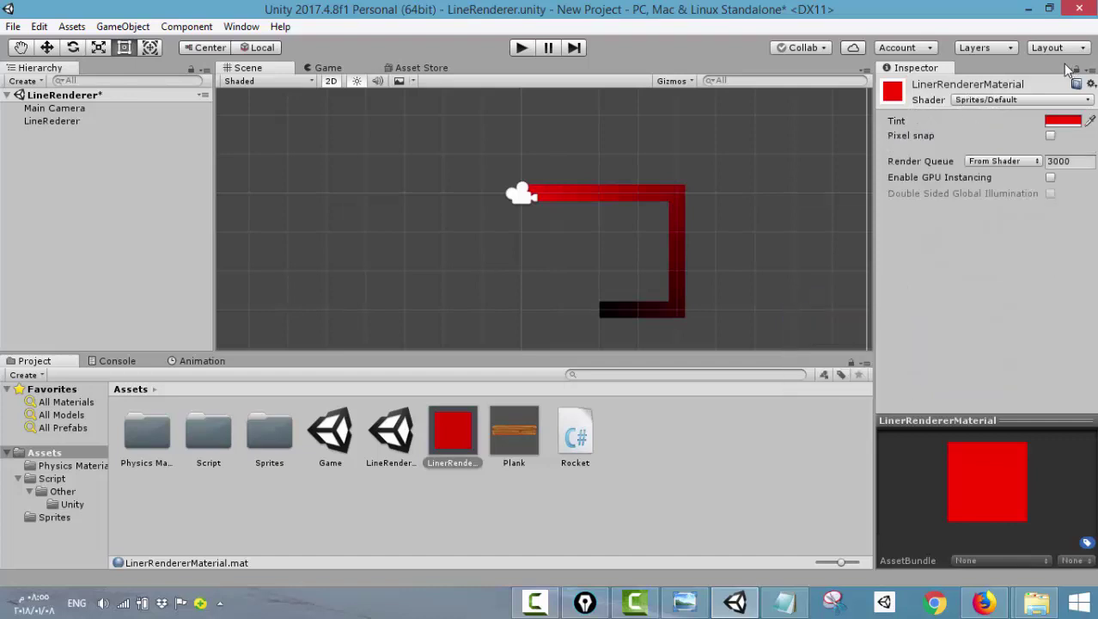
# - Set the tint of LinerRendererMaterial to pure white (FFFFFFFF)
pyautogui.click(1059, 125)
pyautogui.moveTo(840, 300); pyautogui.dragTo(836, 296)
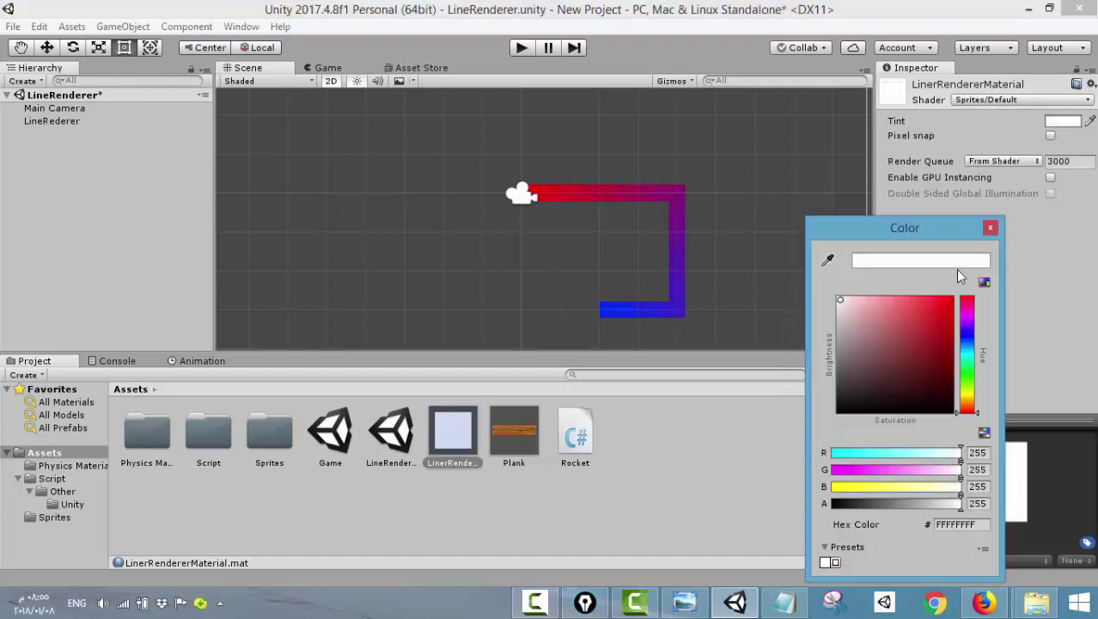
pyautogui.click(990, 229)
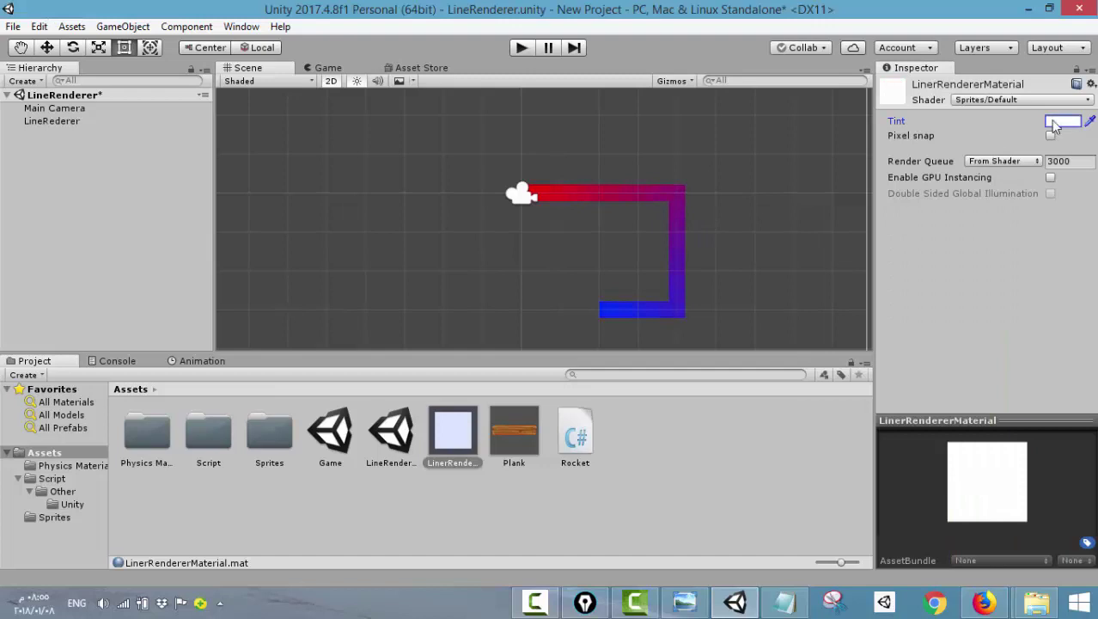
# - Undo and redo the material's tint change to compare the line's colors
pyautogui.click(1092, 83)
pyautogui.click(997, 101)
pyautogui.hotkey('ctrl', 'z')
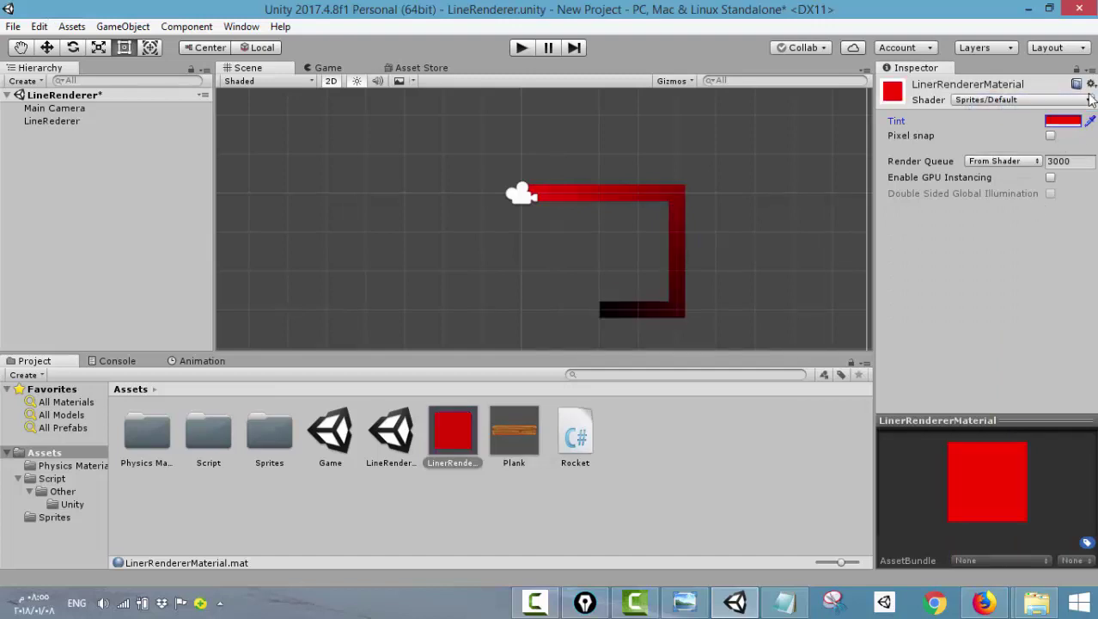
pyautogui.hotkey('ctrl', 'y')
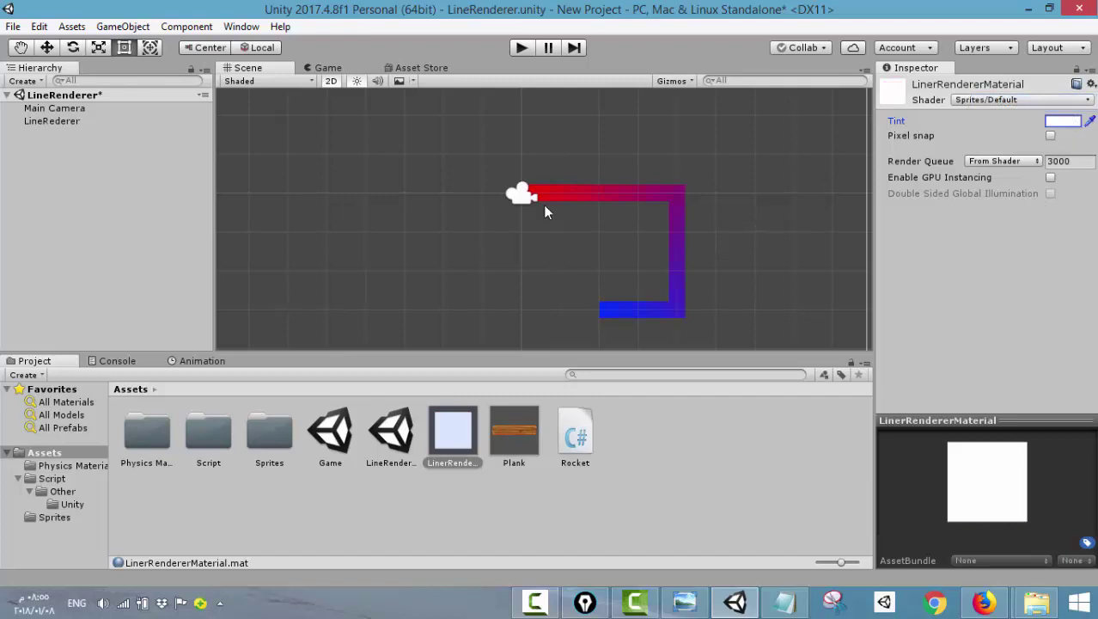
# - Select the LineRederer object and change the start key of its color gradient to turquoise
pyautogui.click(63, 125)
pyautogui.scroll(-3, 908, 424)
pyautogui.click(1023, 429)
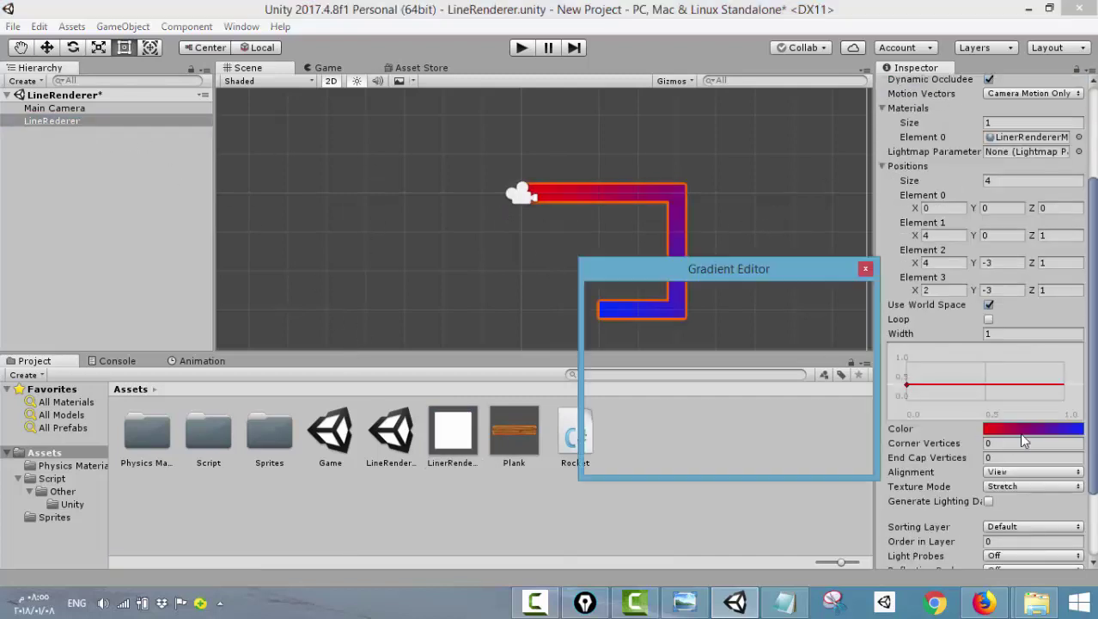
pyautogui.moveTo(734, 272); pyautogui.dragTo(369, 213)
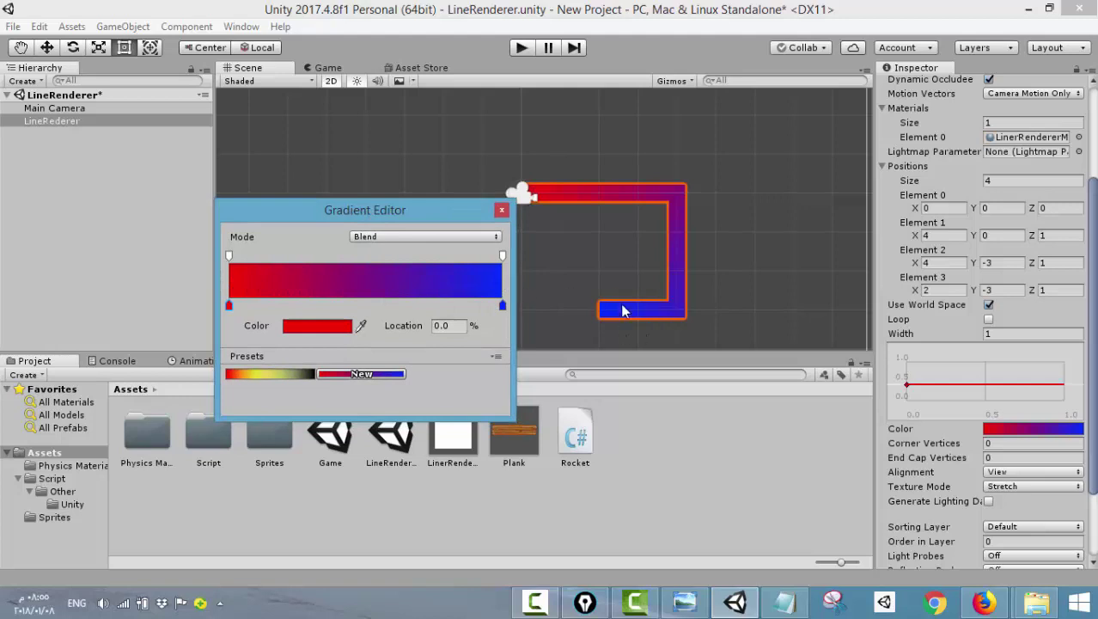
pyautogui.click(328, 328)
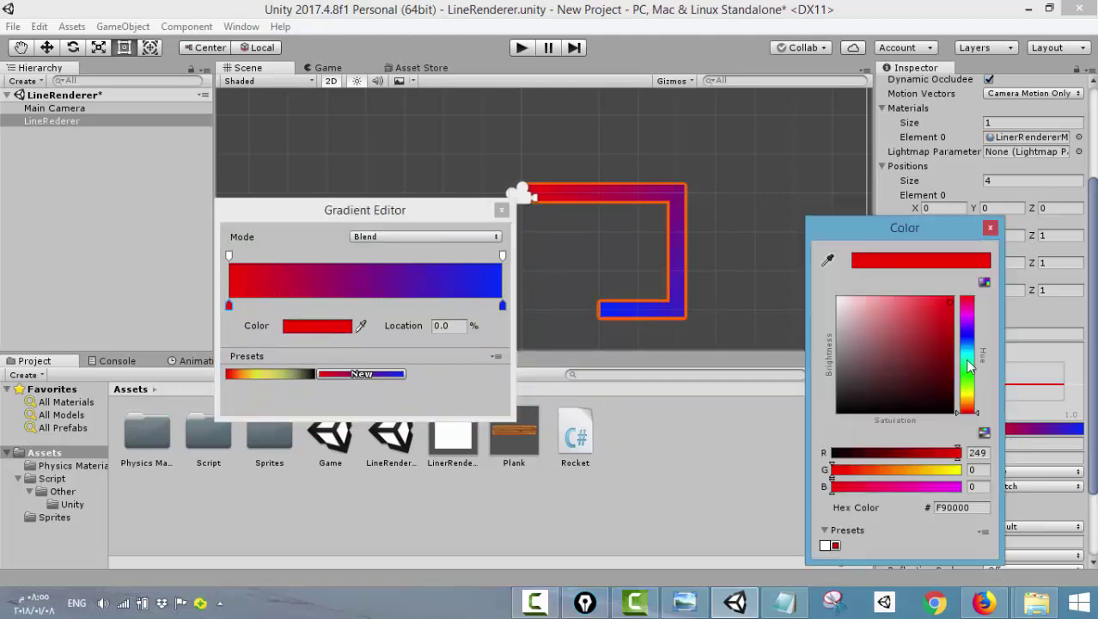
pyautogui.click(969, 361)
pyautogui.click(939, 314)
pyautogui.click(991, 227)
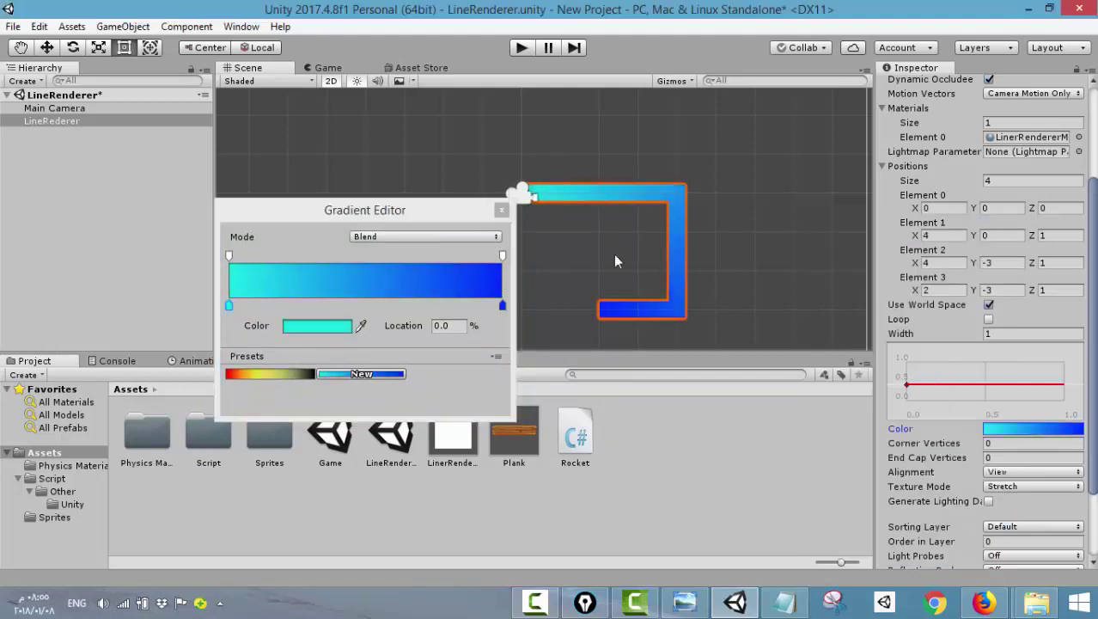
# - Add a magenta (F10DEB) color key at 48.2% of the line's gradient and close the gradient editor
pyautogui.click(361, 307)
pyautogui.click(342, 327)
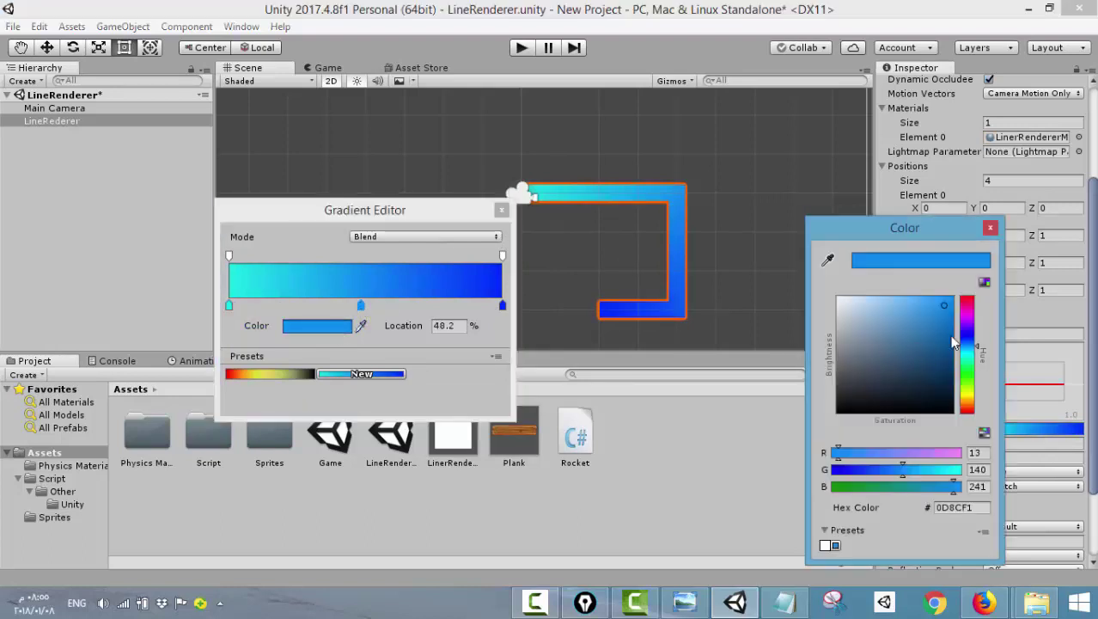
pyautogui.moveTo(968, 344); pyautogui.dragTo(969, 315)
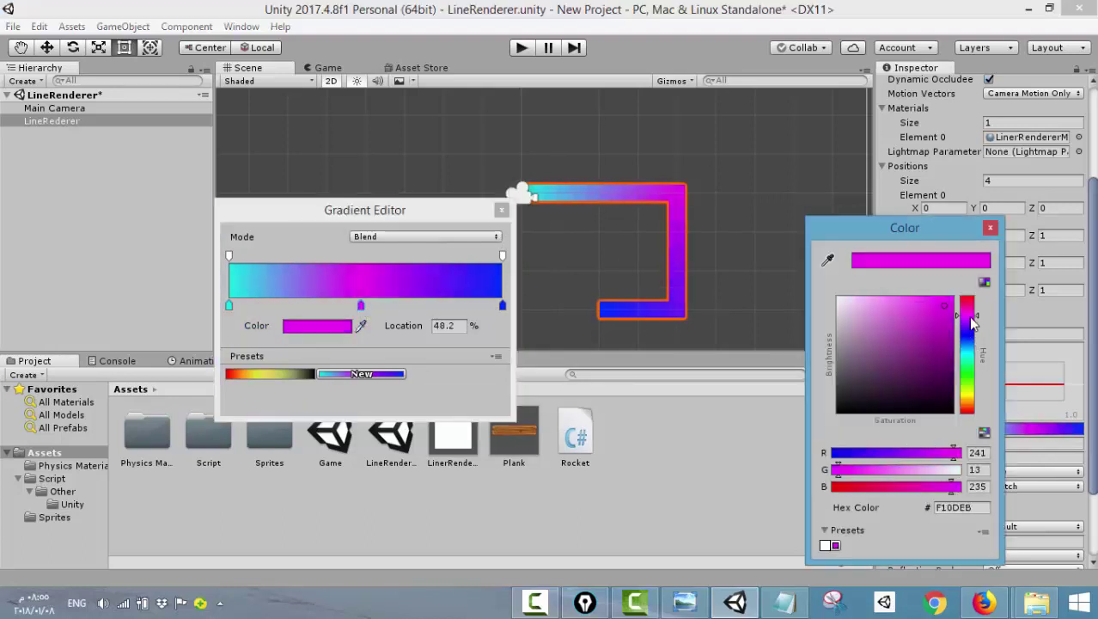
pyautogui.click(991, 229)
pyautogui.click(522, 206)
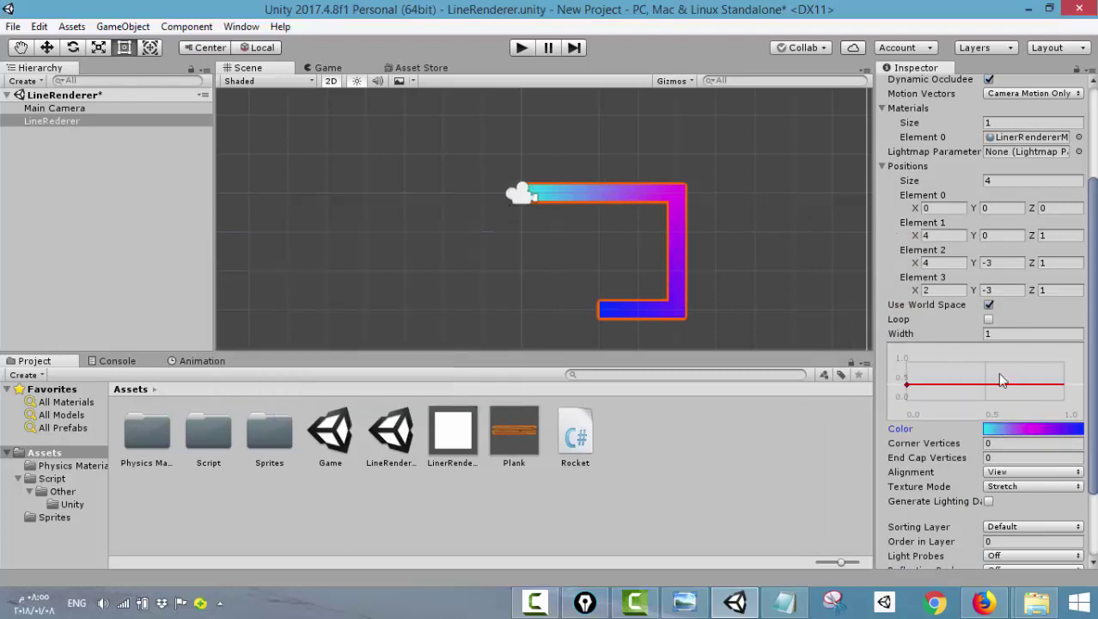
pyautogui.scroll(-3, 903, 387)
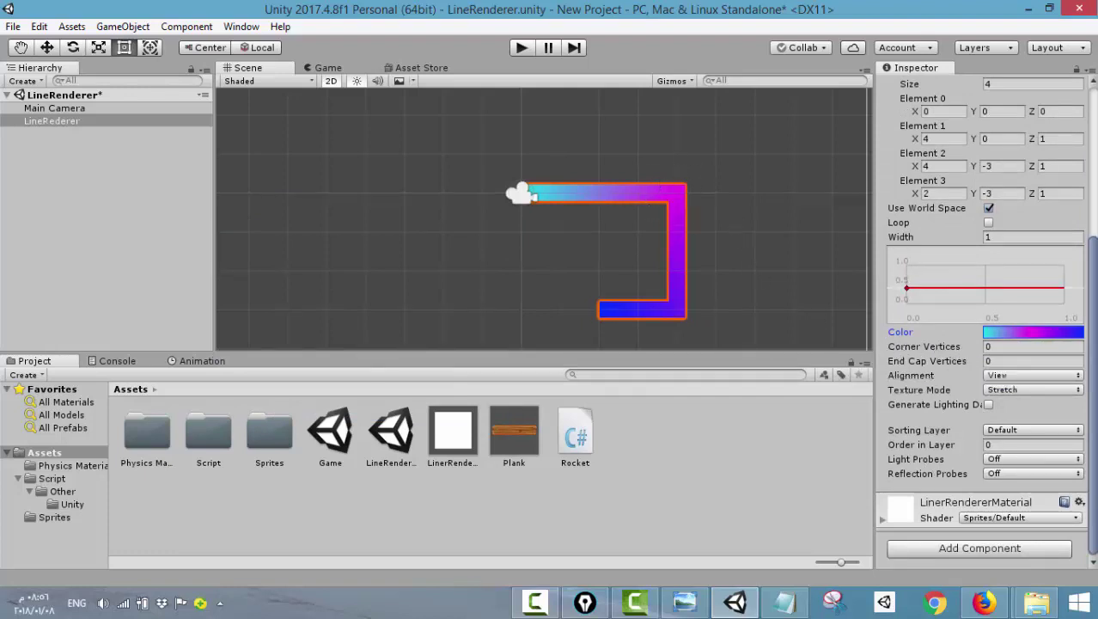
pyautogui.moveTo(702, 168)
pyautogui.mouseDown()
pyautogui.moveTo(660, 168)
pyautogui.moveTo(699, 217)
pyautogui.moveTo(688, 158)
pyautogui.mouseUp()
pyautogui.moveTo(687, 292)
pyautogui.mouseDown()
pyautogui.moveTo(667, 314)
pyautogui.moveTo(696, 304)
pyautogui.moveTo(687, 292)
pyautogui.moveTo(784, 340)
pyautogui.moveTo(863, 360)
pyautogui.moveTo(874, 340)
pyautogui.mouseUp()
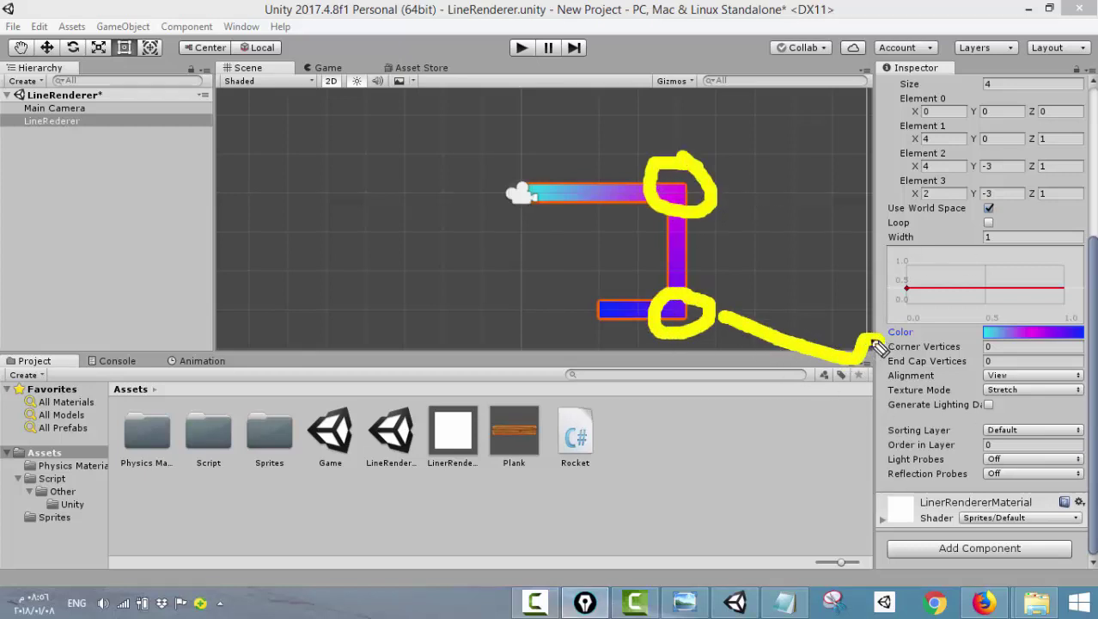
pyautogui.moveTo(717, 205); pyautogui.dragTo(875, 342)
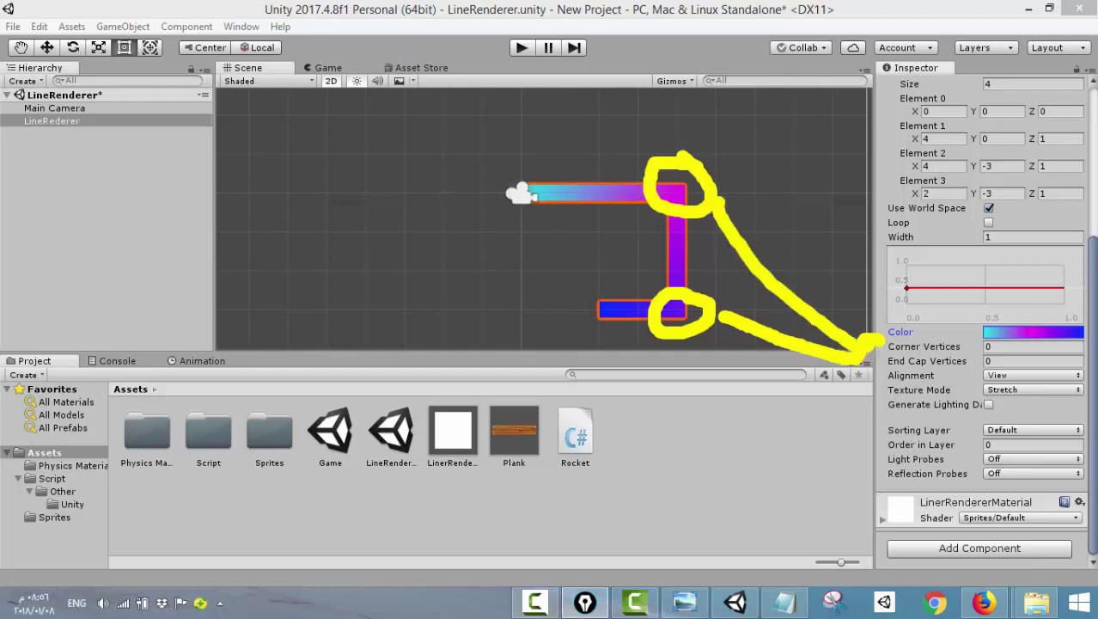
pyautogui.press('e')
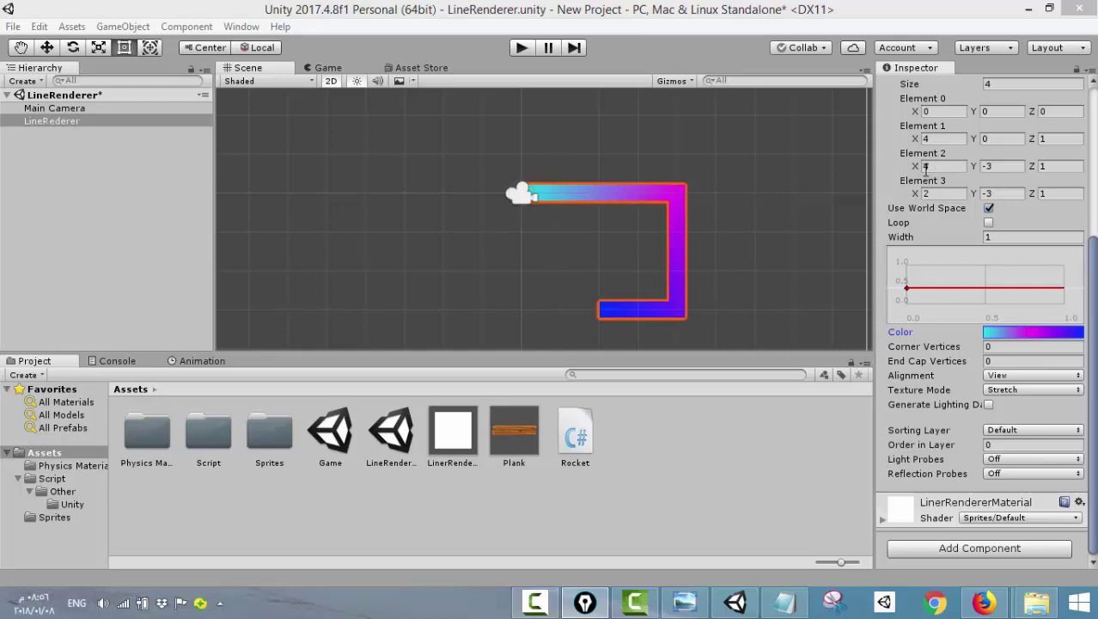
# - Move position Element 2 of the line to X 7.1 and Y -1.6 to form a sharp corner
pyautogui.moveTo(925, 169); pyautogui.dragTo(1002, 165)
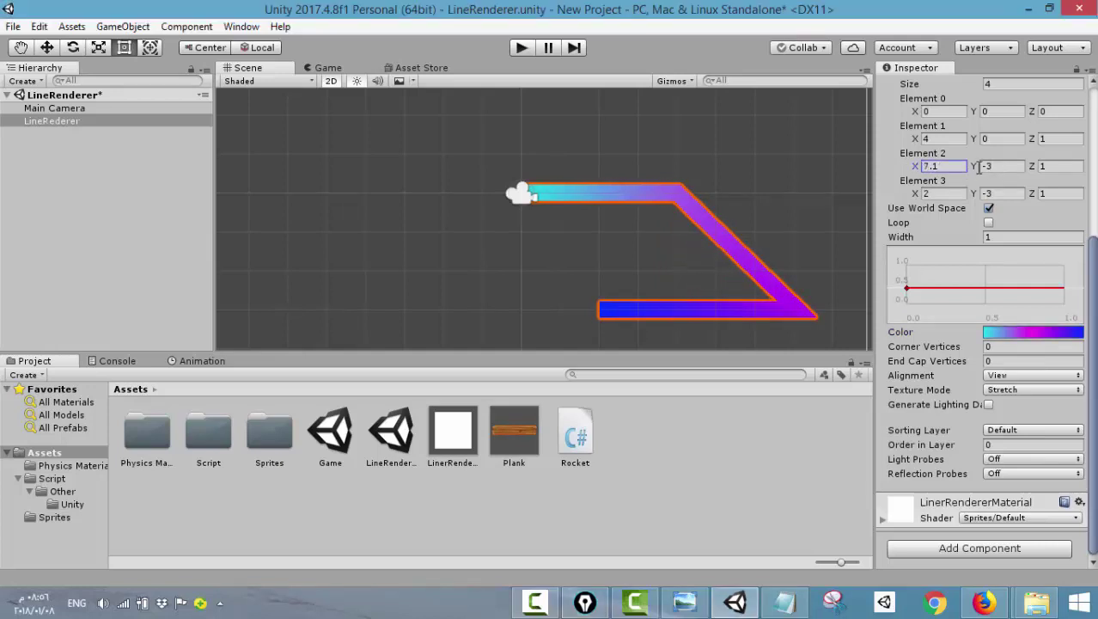
pyautogui.moveTo(971, 171); pyautogui.dragTo(998, 164)
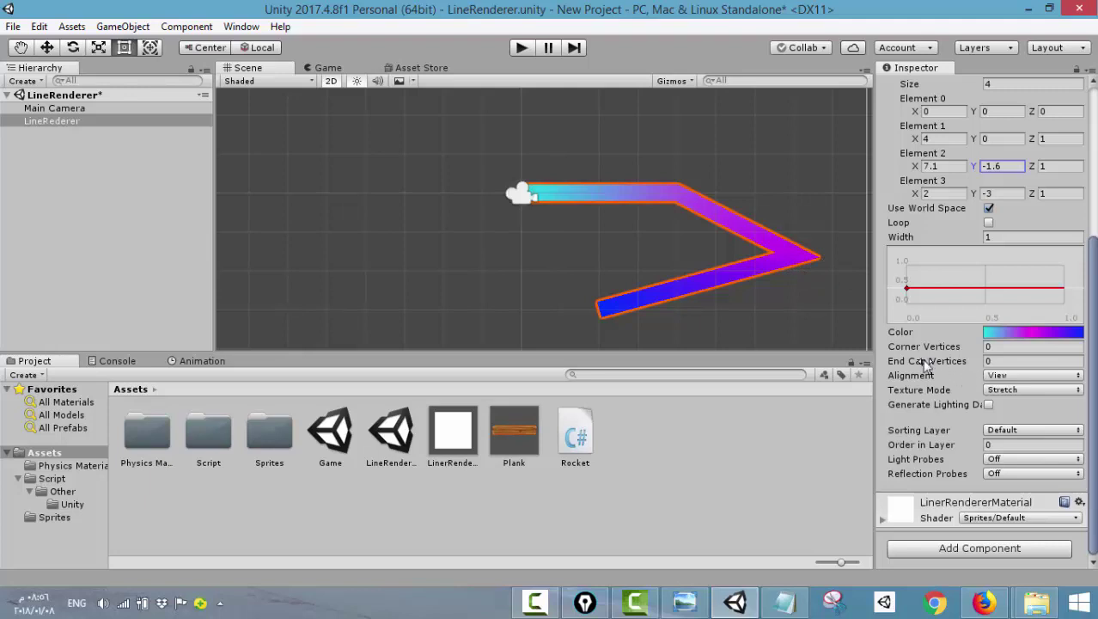
# - Try Corner Vertices values of 1 and 5 to compare how the line's corners are rounded
pyautogui.click(987, 347)
pyautogui.write('1')
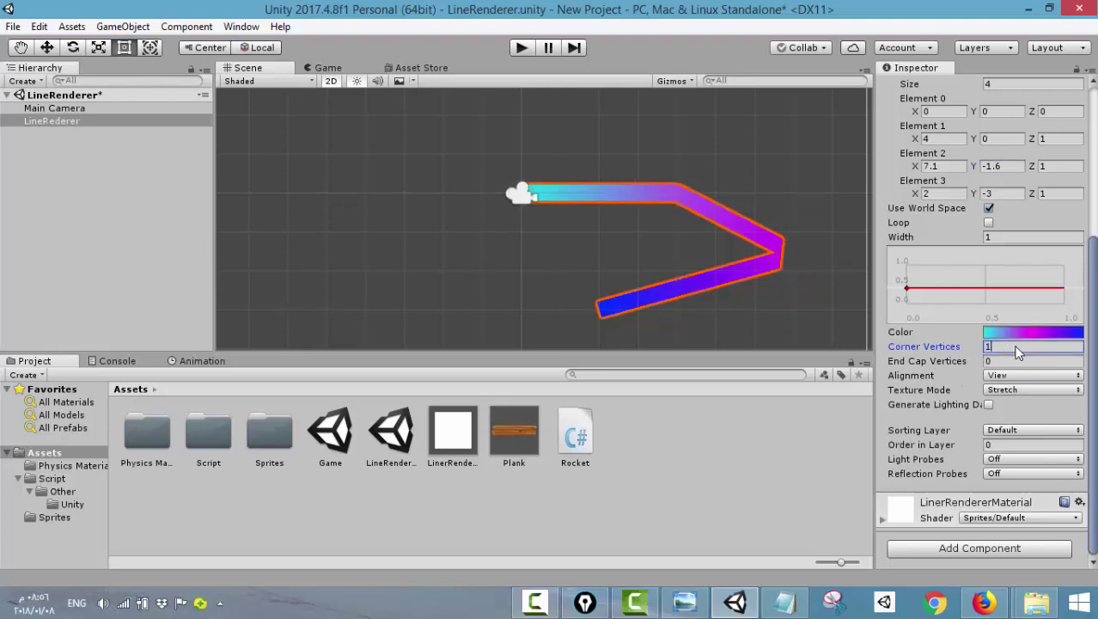
pyautogui.press('BackSpace')
pyautogui.write('1')
pyautogui.press('BackSpace')
pyautogui.write('1')
pyautogui.press('BackSpace')
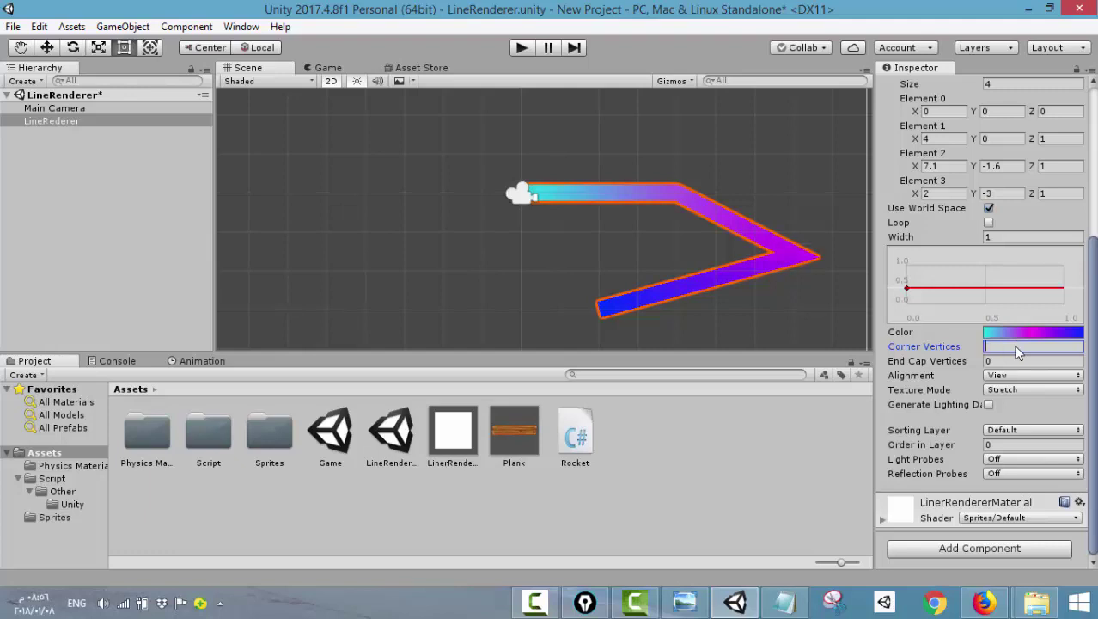
pyautogui.write('5')
pyautogui.press('BackSpace')
pyautogui.write('5')
pyautogui.press('BackSpace')
# - Set the line's Corner Vertices to 90, comparing the rounded corners with a value of 0
pyautogui.write('90')
pyautogui.press('BackSpace')
pyautogui.press('BackSpace')
pyautogui.write('0')
pyautogui.doubleClick(1017, 351)
pyautogui.write('9')
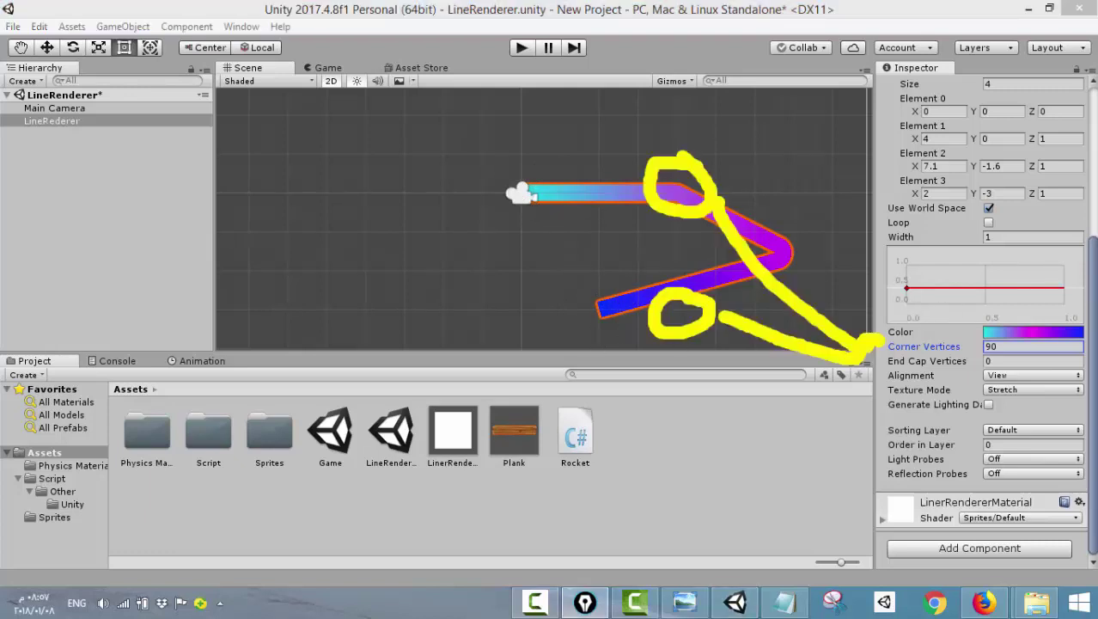
pyautogui.moveTo(616, 286)
pyautogui.mouseDown()
pyautogui.moveTo(603, 318)
pyautogui.moveTo(612, 308)
pyautogui.mouseUp()
pyautogui.moveTo(528, 165)
pyautogui.mouseDown()
pyautogui.moveTo(547, 220)
pyautogui.moveTo(516, 225)
pyautogui.mouseUp()
pyautogui.moveTo(464, 253)
pyautogui.mouseDown()
pyautogui.moveTo(470, 289)
pyautogui.moveTo(509, 256)
pyautogui.moveTo(461, 278)
pyautogui.mouseUp()
pyautogui.moveTo(478, 231)
pyautogui.mouseDown()
pyautogui.moveTo(429, 304)
pyautogui.moveTo(484, 243)
pyautogui.mouseUp()
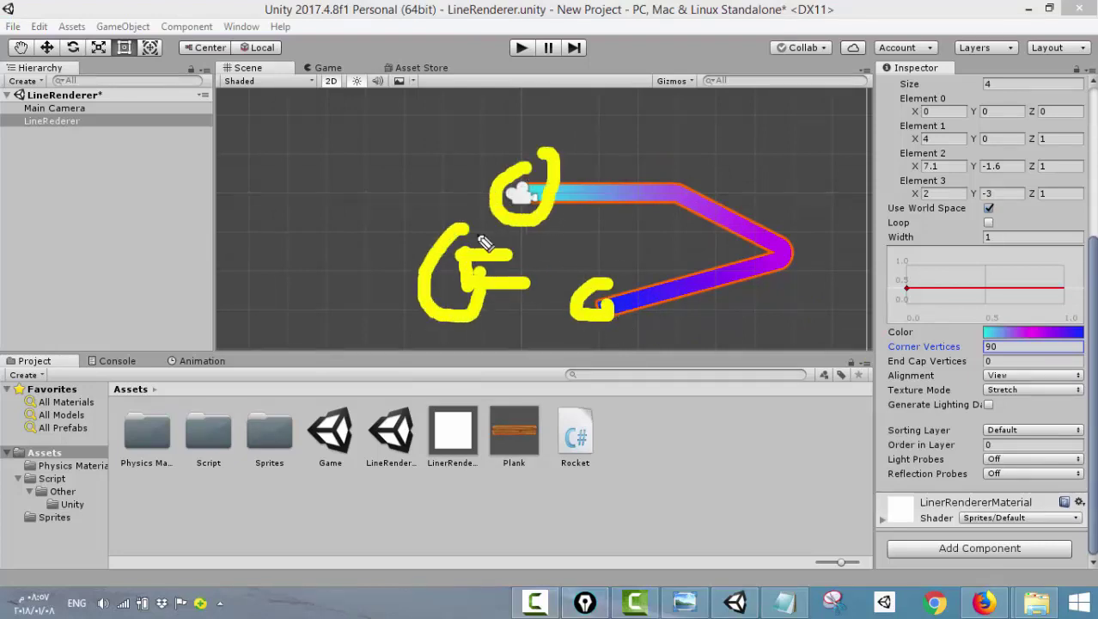
pyautogui.moveTo(790, 251); pyautogui.dragTo(820, 235)
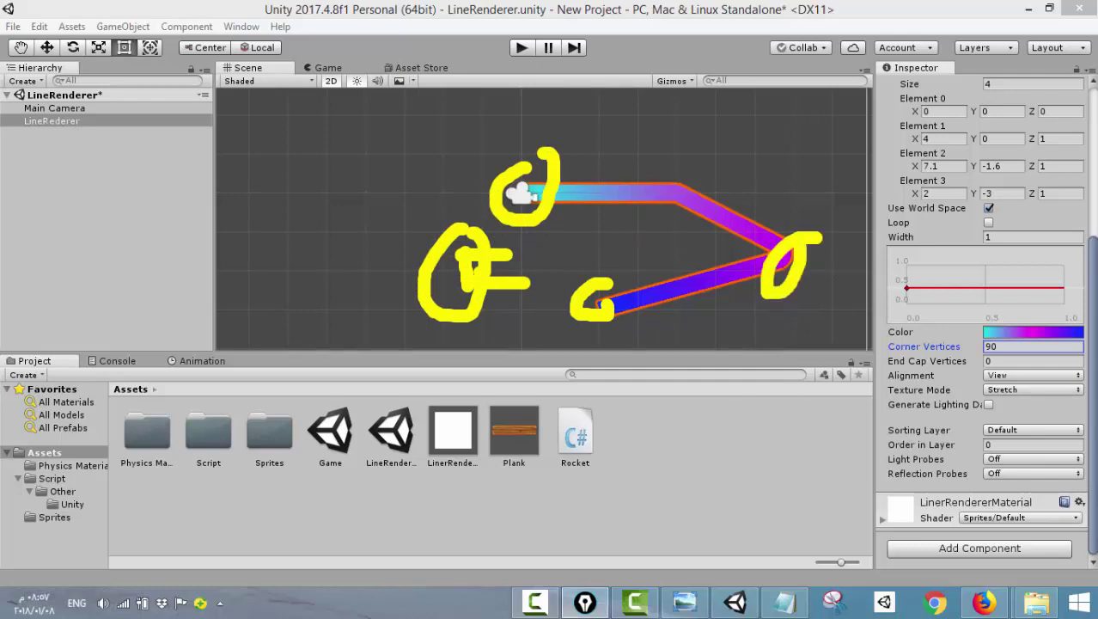
pyautogui.press('Escape')
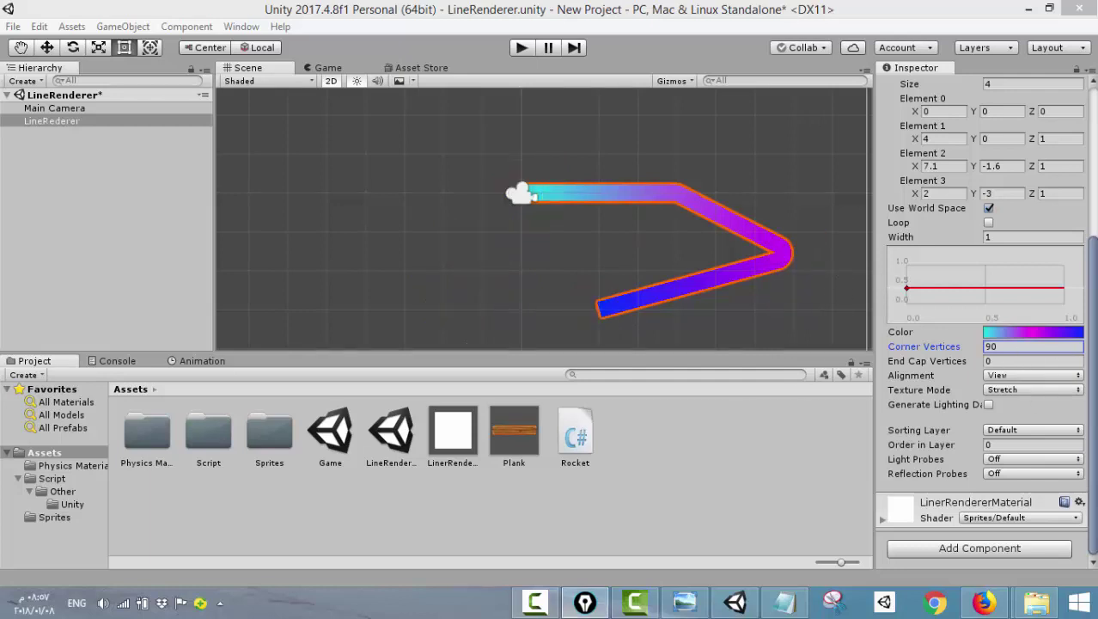
# - Set the line's End Cap Vertices to 90 and inspect the rounded ends up close in the scene
pyautogui.click(984, 365)
pyautogui.moveTo(984, 365); pyautogui.dragTo(1070, 371)
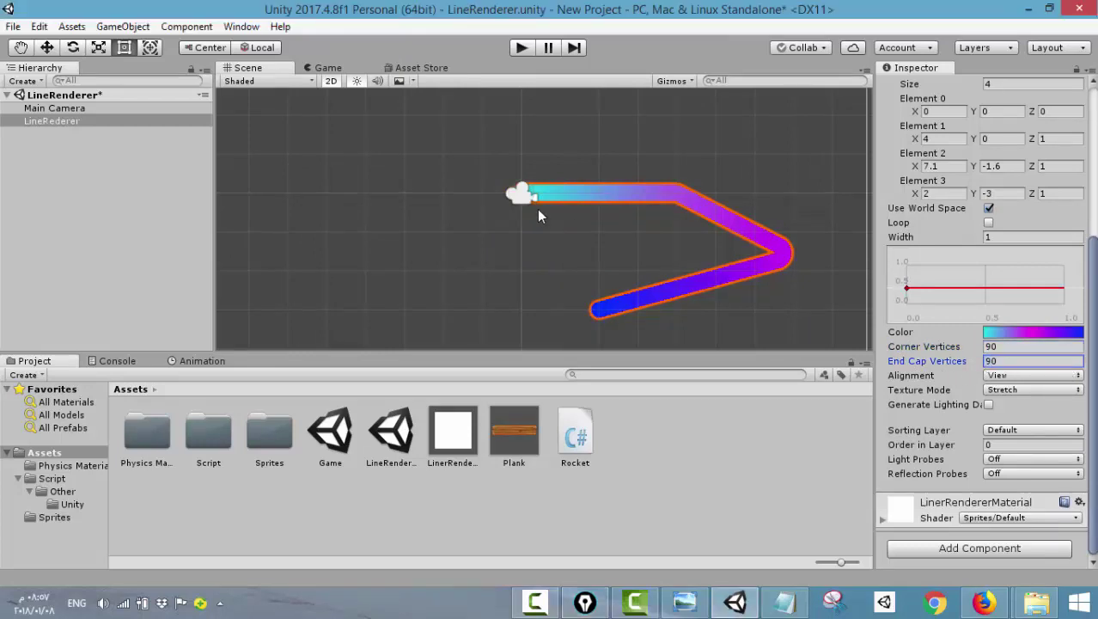
pyautogui.scroll(3, 507, 193)
pyautogui.scroll(5, 495, 187)
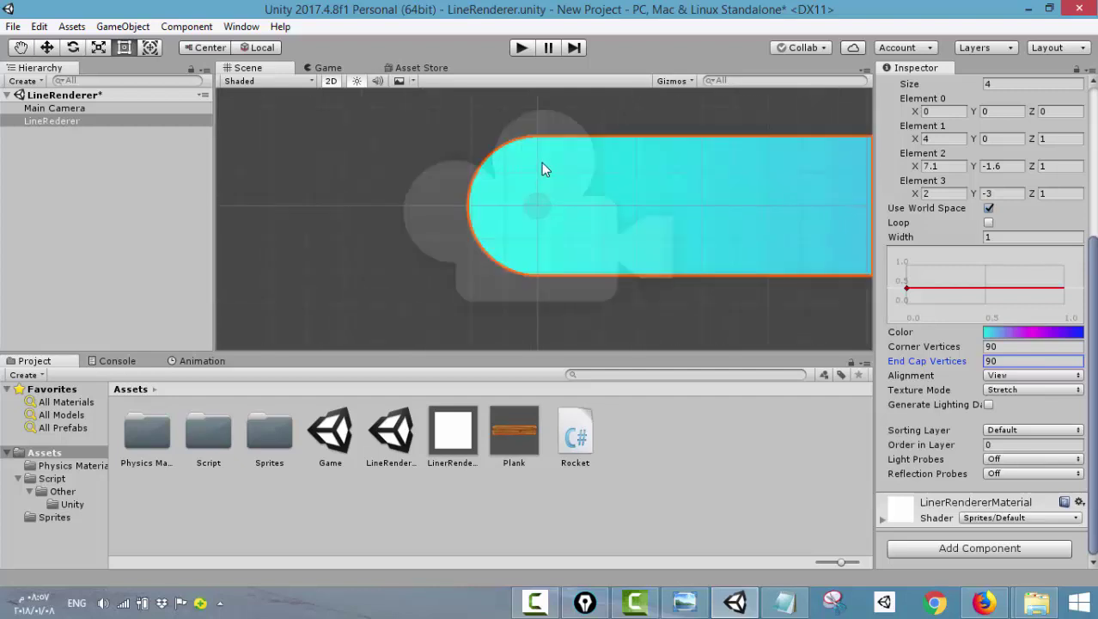
pyautogui.scroll(-8, 668, 290)
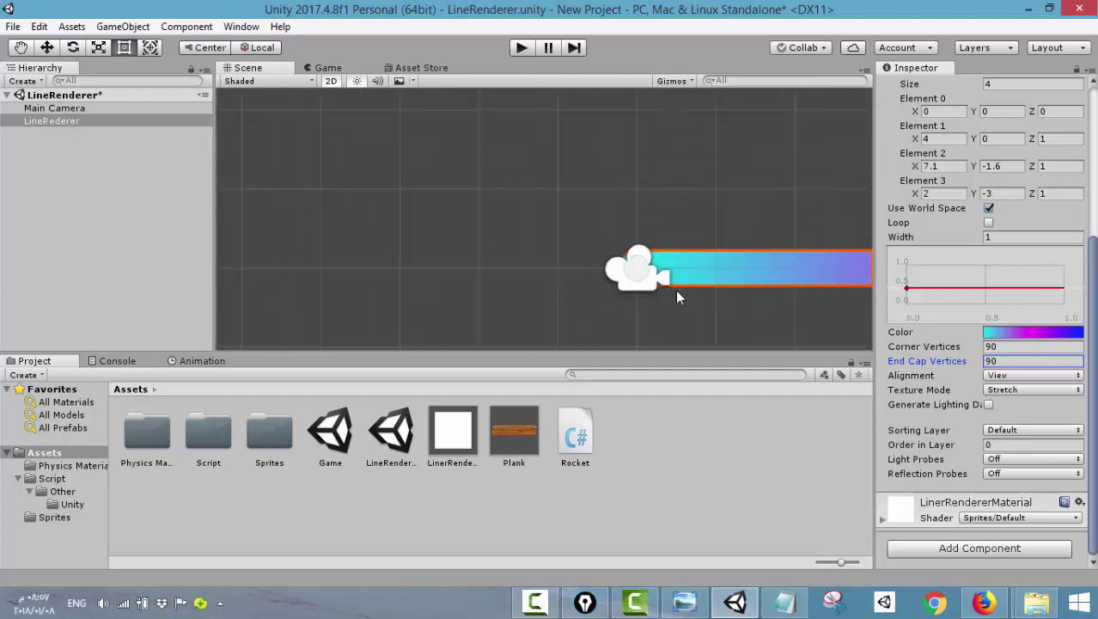
pyautogui.moveTo(675, 289); pyautogui.dragTo(582, 206, button='middle')
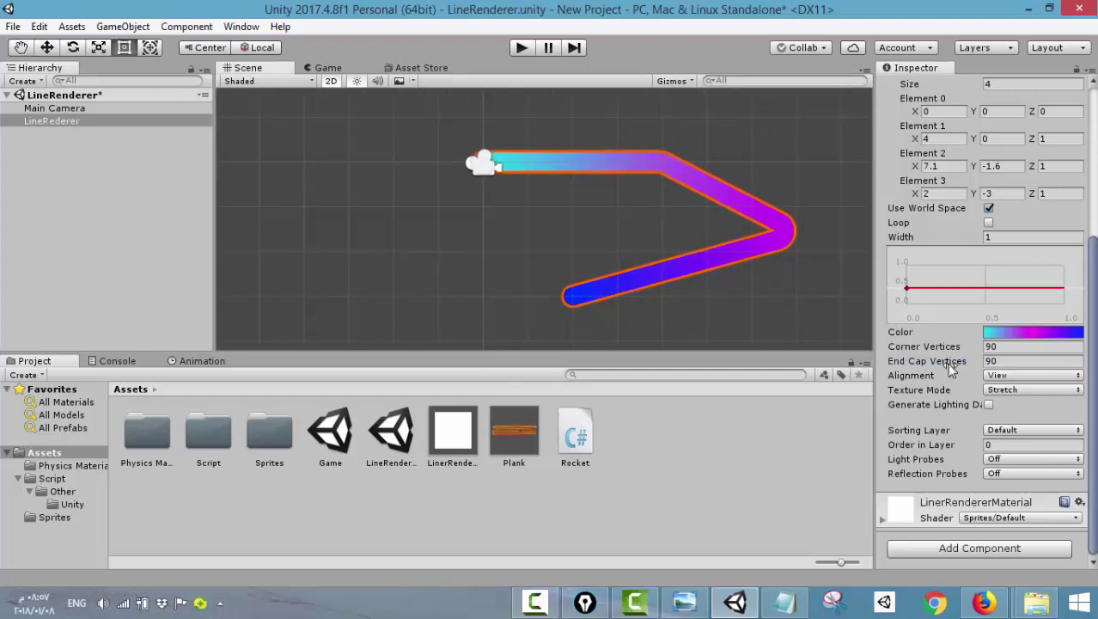
# - Try the Loop option to connect the line's last point back to its first point
pyautogui.click(989, 222)
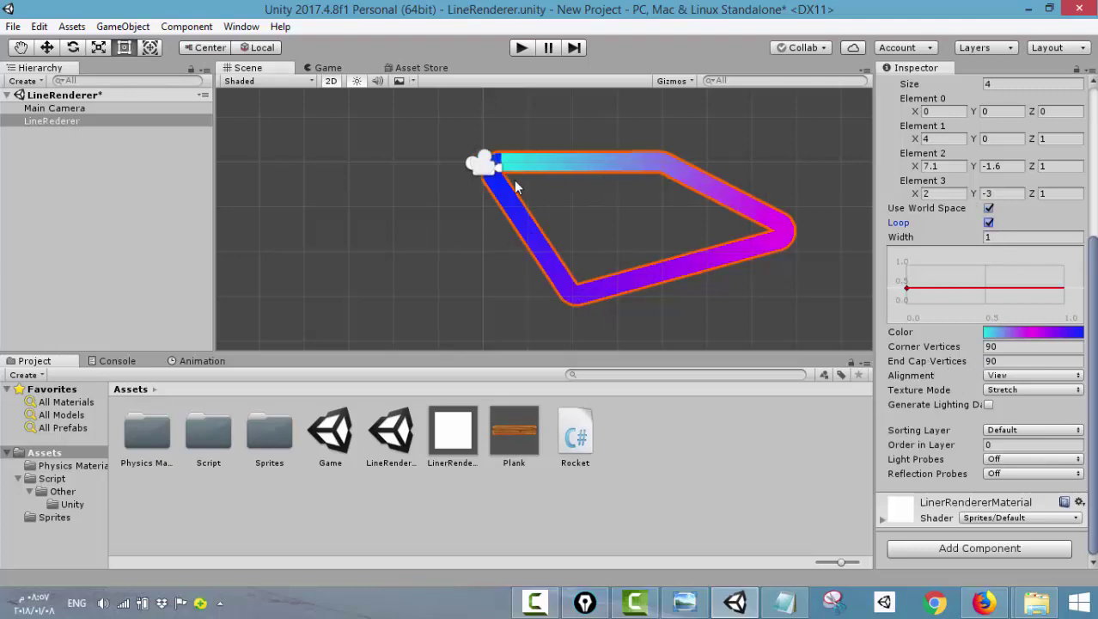
pyautogui.click(990, 223)
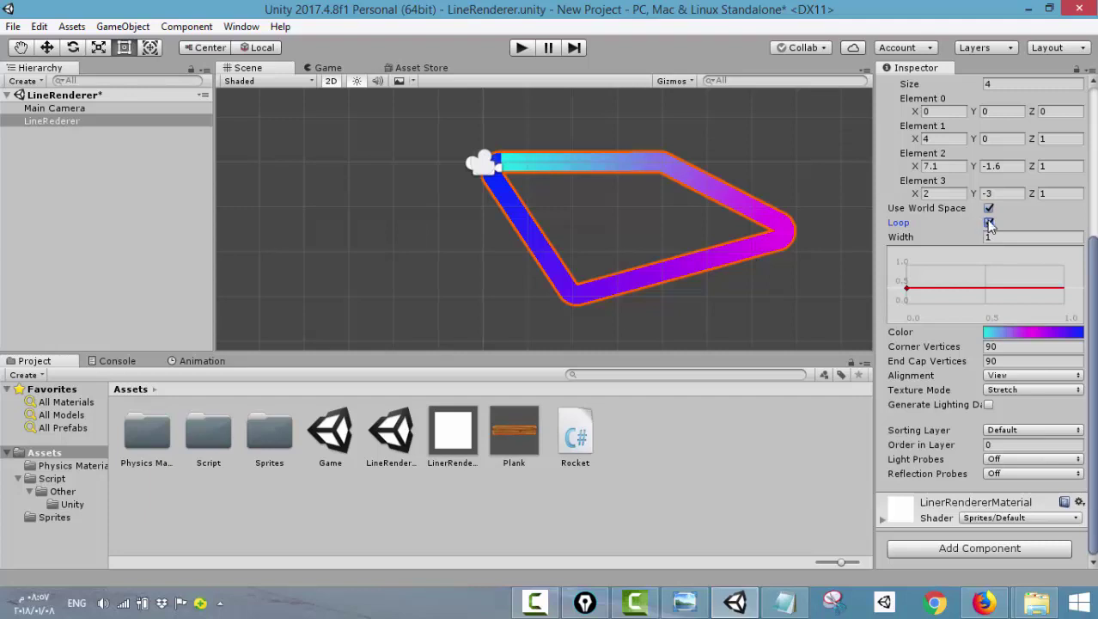